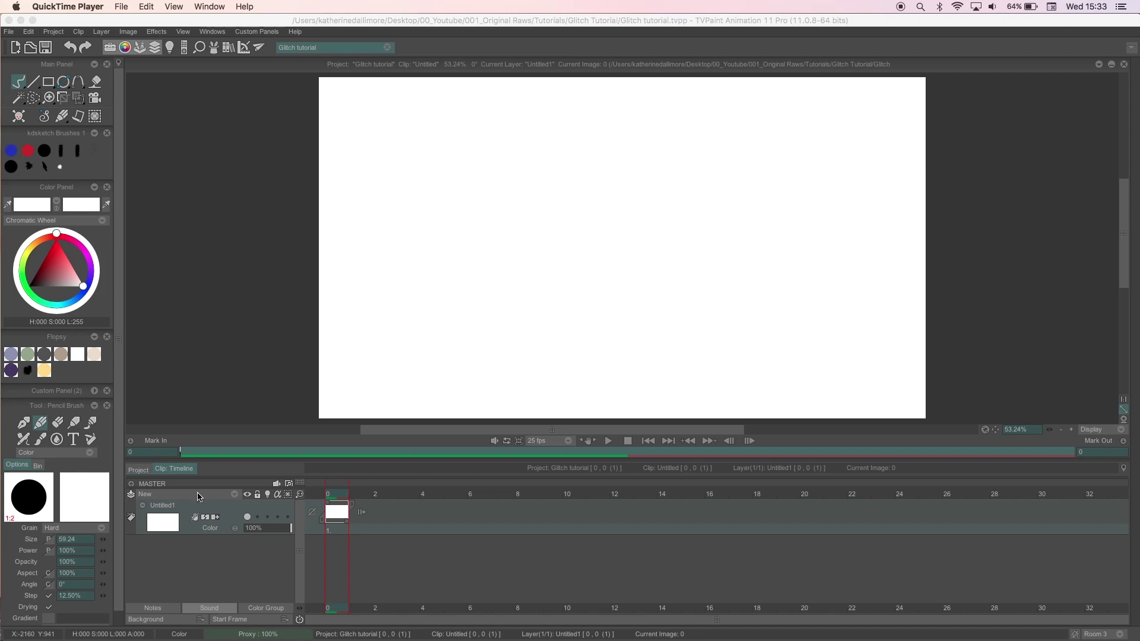
- Cover the whole white canvas with a black freehand filled shape
drag(18, 82, 83, 127)
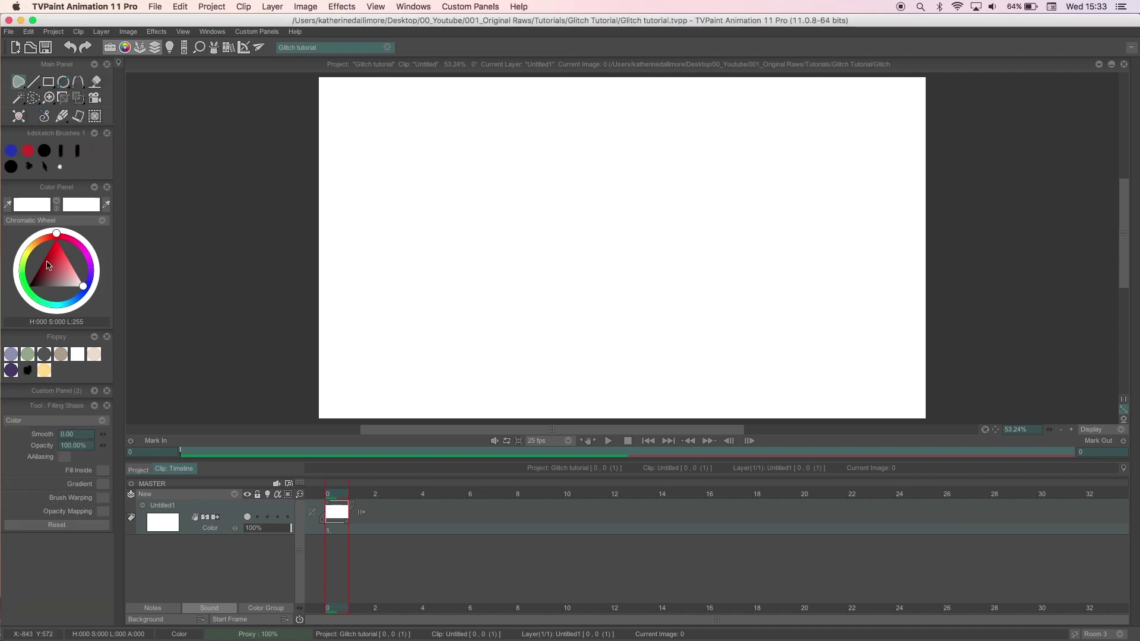
drag(48, 265, 15, 307)
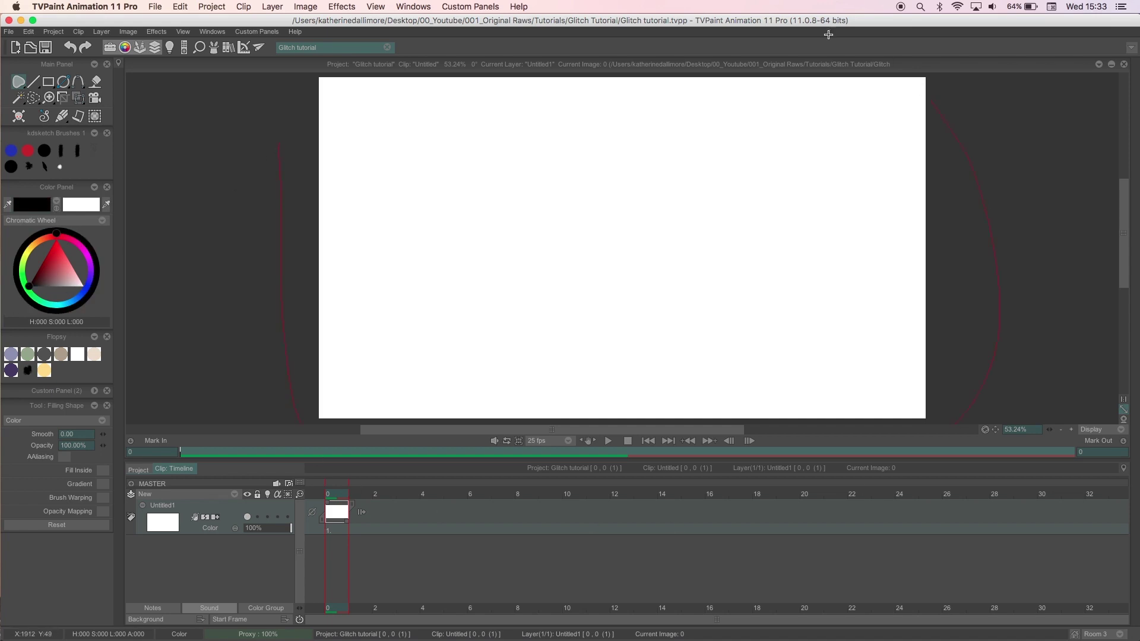
drag(112, 225, 128, 273)
drag(963, 65, 945, 75)
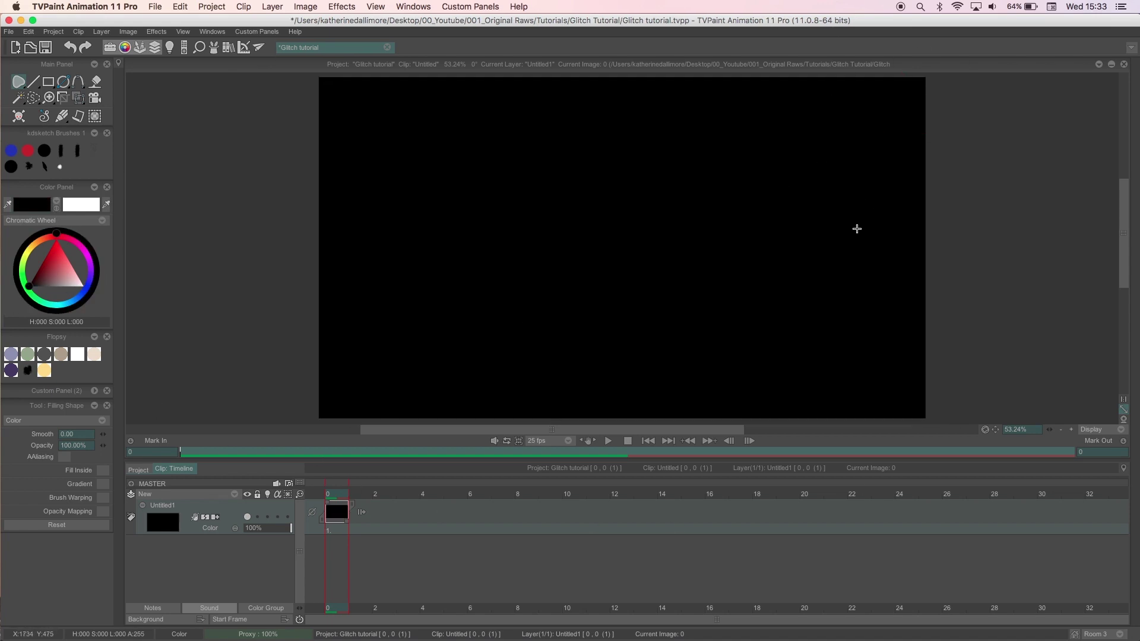
- Add a new animation layer above the background and hand-letter the word GLITCH on it in thick white freehand strokes
drag(19, 84, 67, 109)
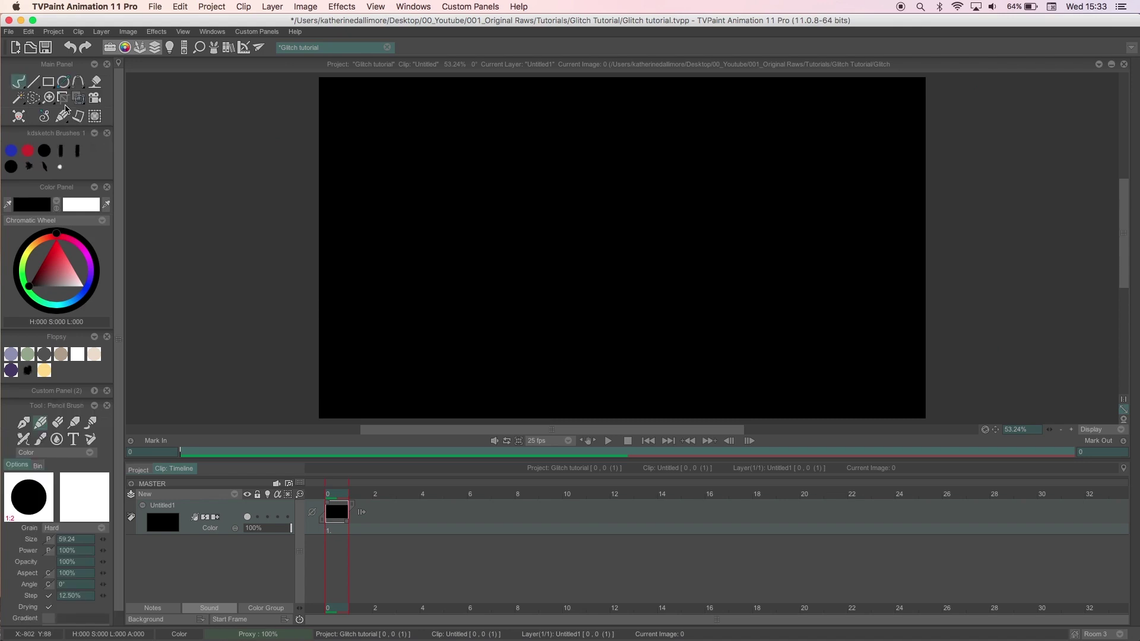
drag(63, 269, 129, 317)
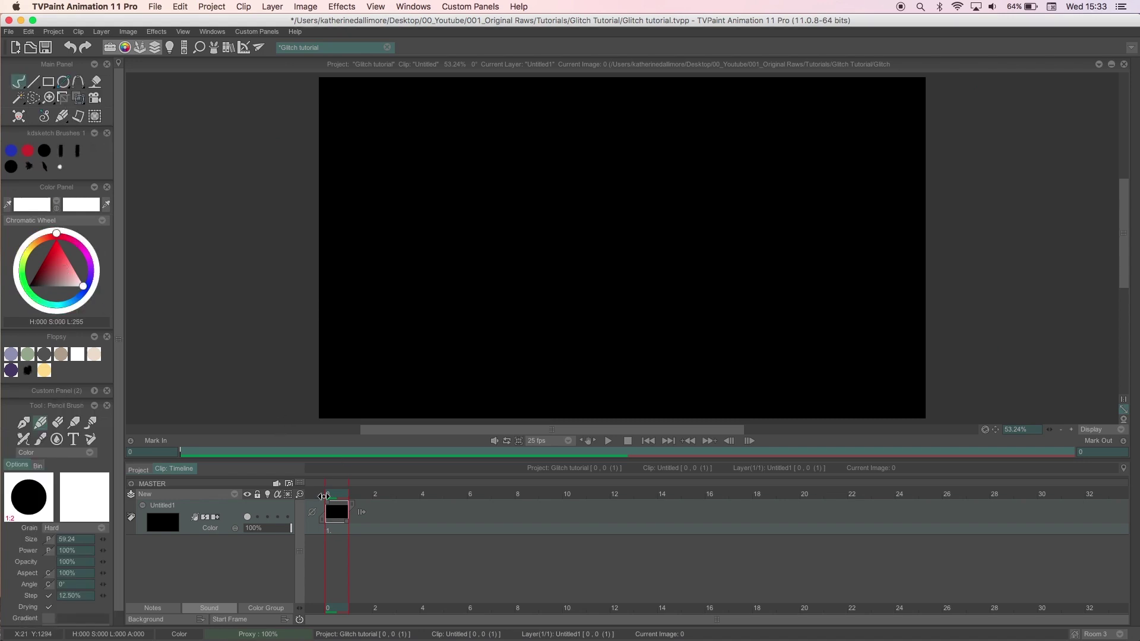
click(221, 495)
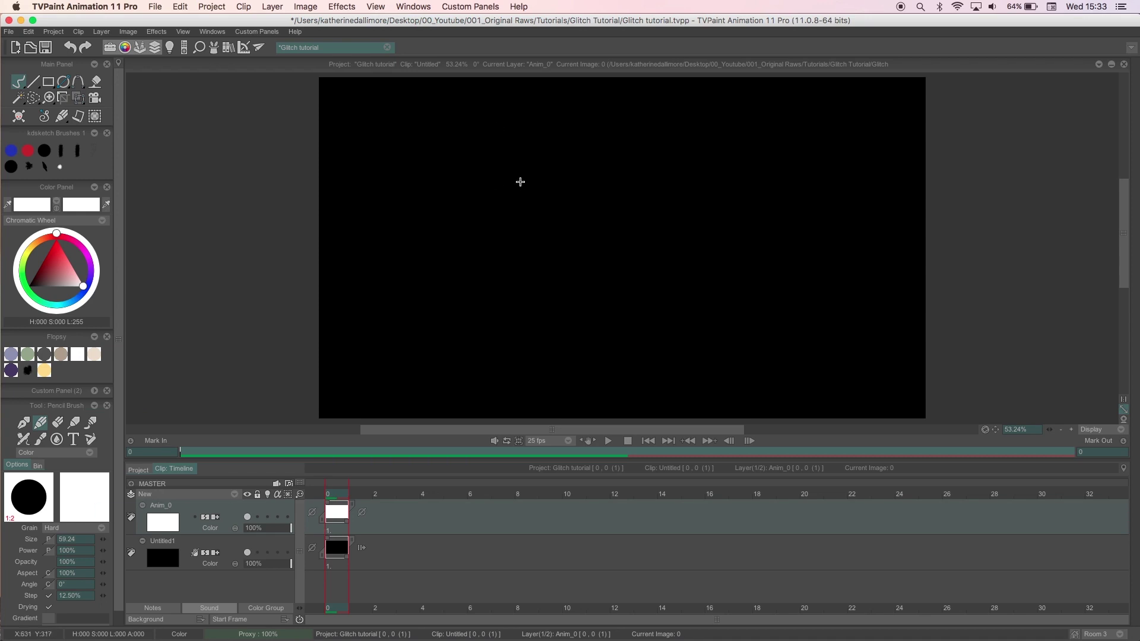
mouse_move(542, 187)
mouse_down()
mouse_move(512, 226)
mouse_move(565, 215)
mouse_move(582, 241)
mouse_move(607, 242)
mouse_up()
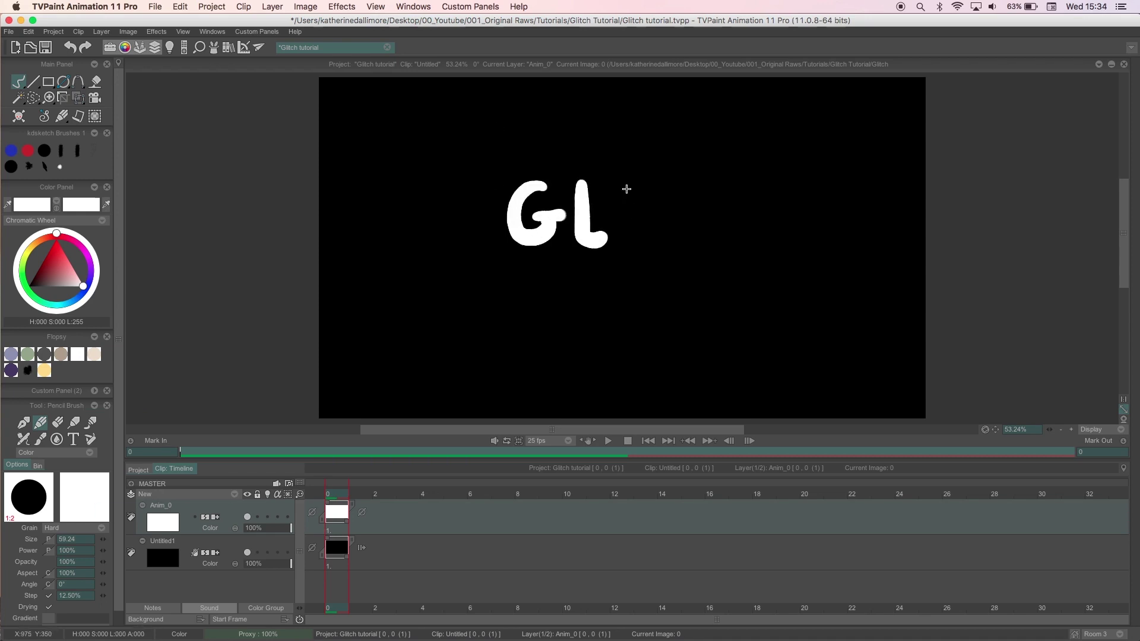
drag(628, 187, 631, 240)
mouse_move(666, 182)
mouse_down()
mouse_move(669, 241)
mouse_move(680, 175)
mouse_move(696, 173)
mouse_move(705, 212)
mouse_move(741, 238)
mouse_up()
mouse_move(762, 177)
mouse_down()
mouse_move(767, 218)
mouse_move(778, 205)
mouse_move(808, 231)
mouse_up()
- Shift the GLITCH lettering to the middle of the canvas and extend its drawing to four frames
click(78, 98)
click(107, 109)
mouse_move(878, 220)
mouse_down()
mouse_move(830, 240)
mouse_move(843, 237)
mouse_up()
drag(744, 240, 734, 234)
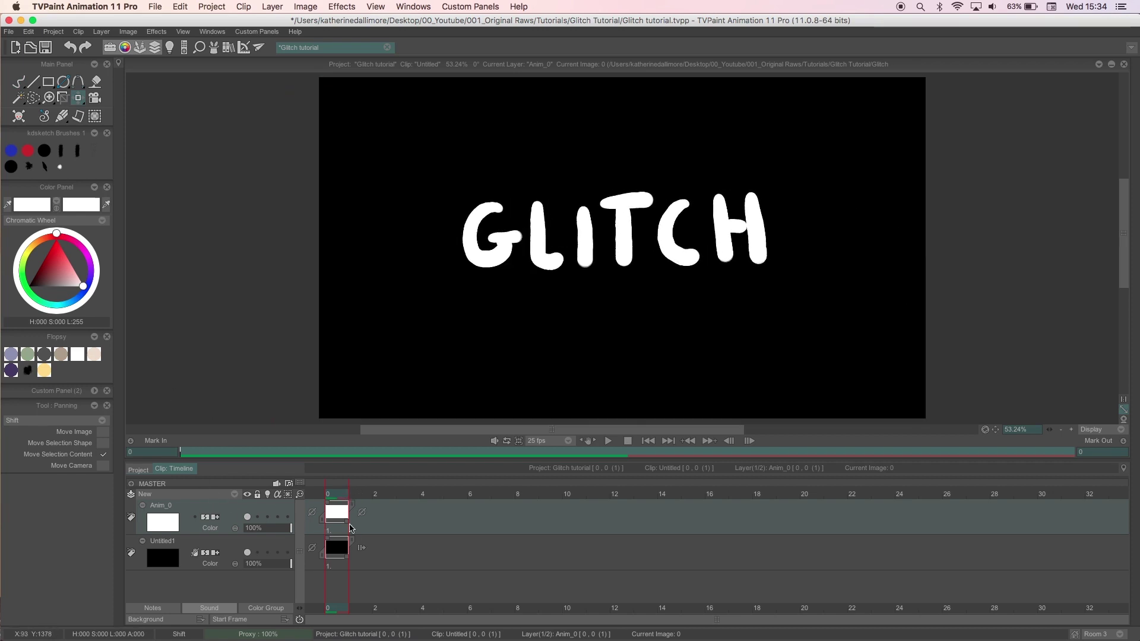
mouse_move(350, 521)
mouse_down()
mouse_move(435, 526)
mouse_move(419, 523)
mouse_up()
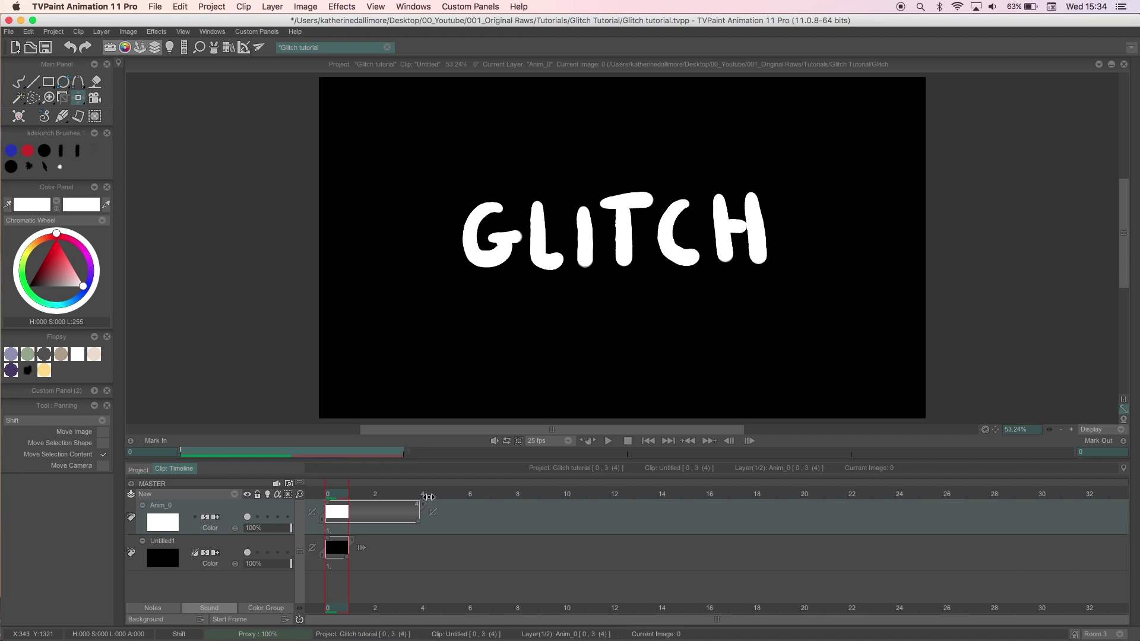
- At frame 4, draw a taller, spiky GLITCH over the light-table reference with a 17.74 brush
click(20, 82)
mouse_move(105, 541)
mouse_down()
mouse_move(19, 582)
mouse_move(119, 537)
mouse_up()
key(l)
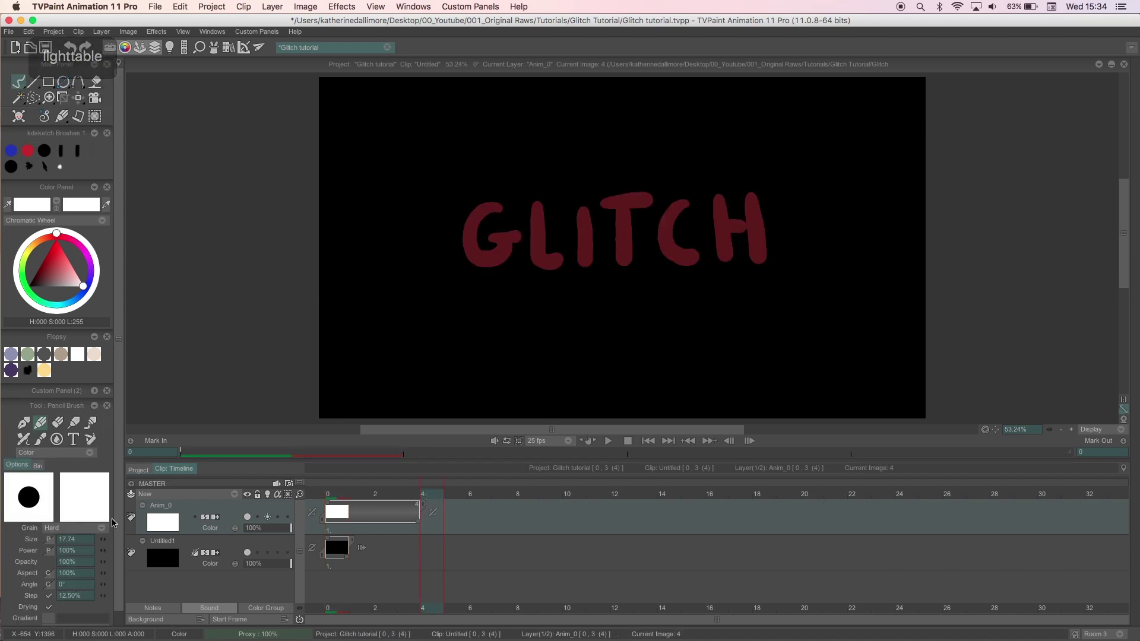
mouse_move(501, 208)
mouse_down()
mouse_move(474, 165)
mouse_move(450, 226)
mouse_move(470, 277)
mouse_move(502, 240)
mouse_move(482, 230)
mouse_move(515, 232)
mouse_move(485, 233)
mouse_move(473, 254)
mouse_move(476, 182)
mouse_move(501, 205)
mouse_move(468, 175)
mouse_move(464, 262)
mouse_move(483, 265)
mouse_move(514, 235)
mouse_up()
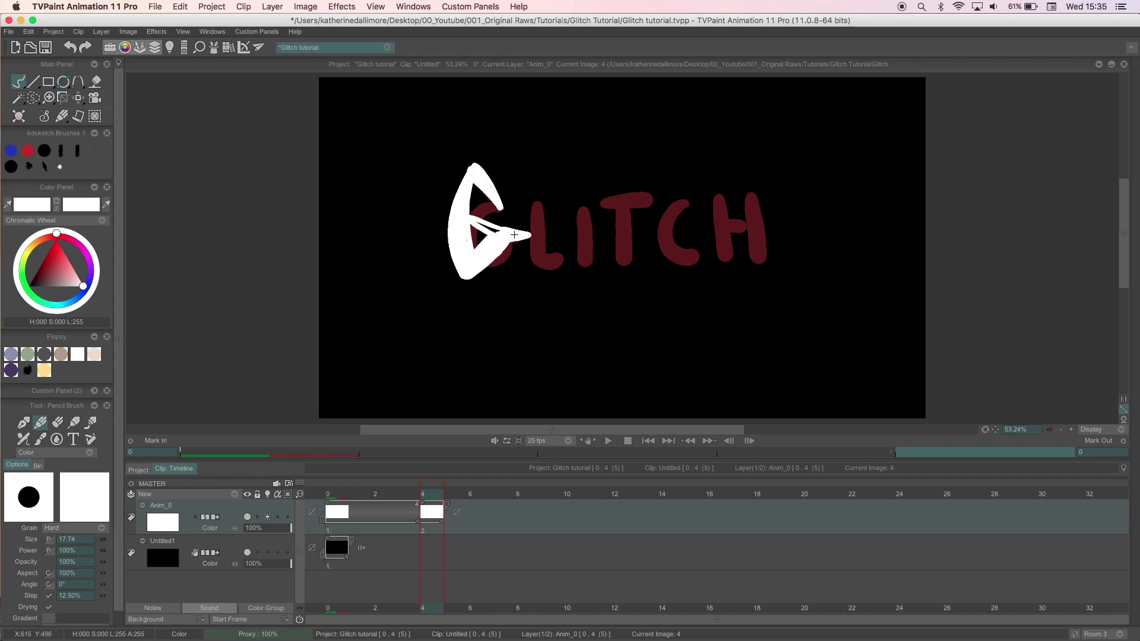
mouse_move(538, 162)
mouse_down()
mouse_move(567, 265)
mouse_move(528, 273)
mouse_move(545, 275)
mouse_move(530, 287)
mouse_up()
mouse_move(581, 192)
mouse_down()
mouse_move(588, 247)
mouse_move(583, 187)
mouse_move(620, 204)
mouse_move(653, 196)
mouse_move(626, 295)
mouse_move(627, 202)
mouse_up()
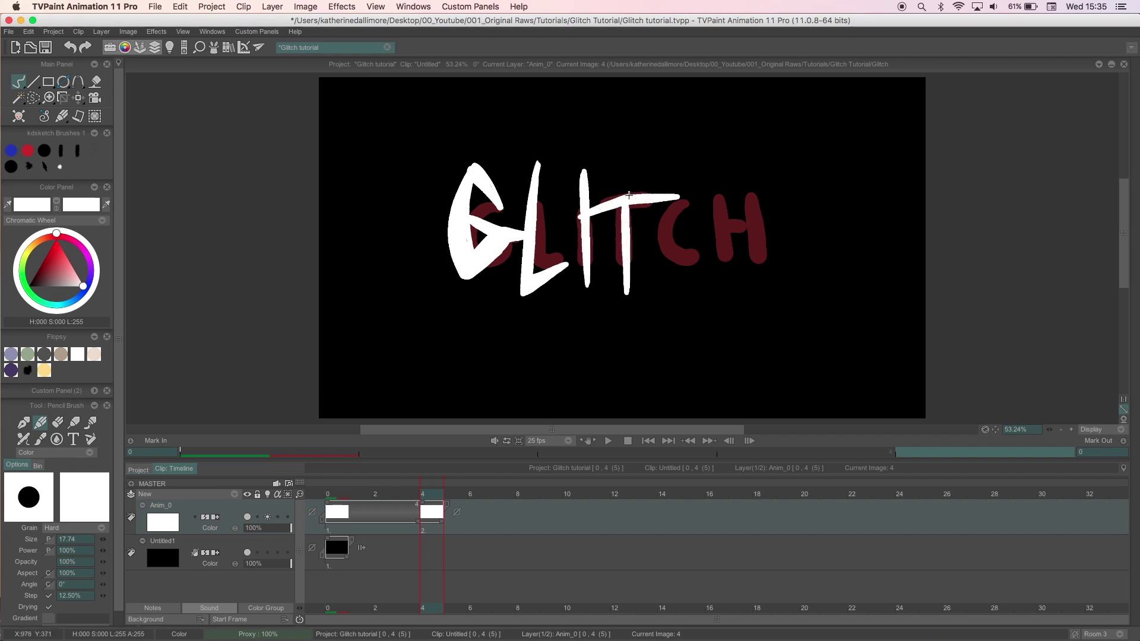
mouse_move(696, 190)
mouse_down()
mouse_move(688, 276)
mouse_move(696, 197)
mouse_move(670, 217)
mouse_up()
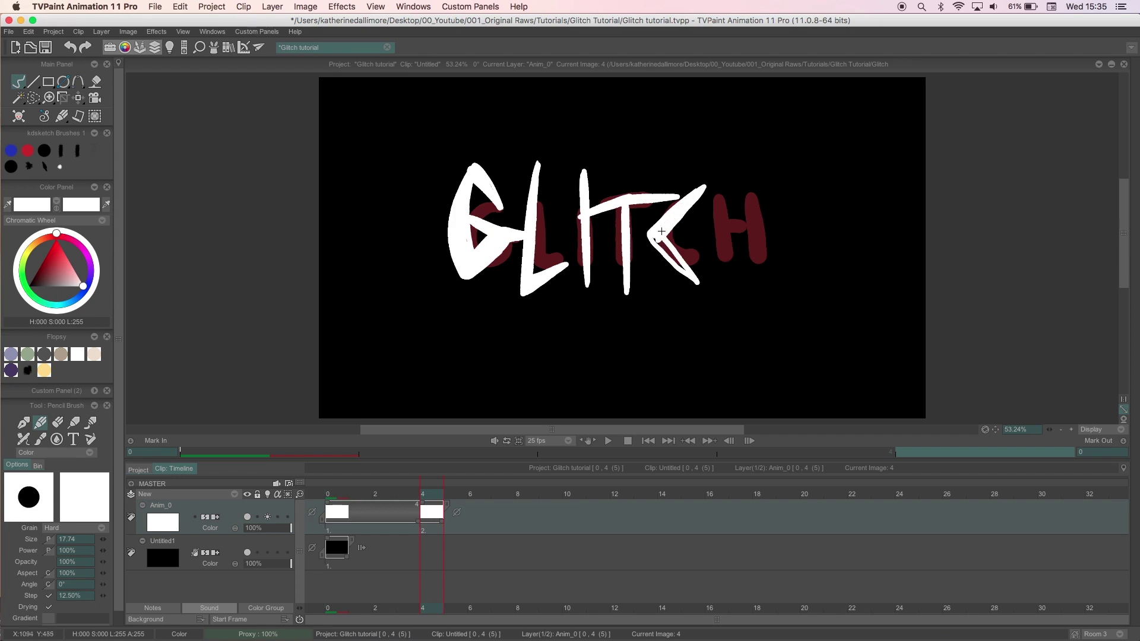
drag(772, 209, 785, 212)
mouse_move(747, 165)
mouse_down()
mouse_move(761, 296)
mouse_move(725, 295)
mouse_move(724, 285)
mouse_up()
- Add a blank drawing at frame 6 and set the light table to show the two previous drawings
drag(411, 496, 469, 488)
key(BackSpace)
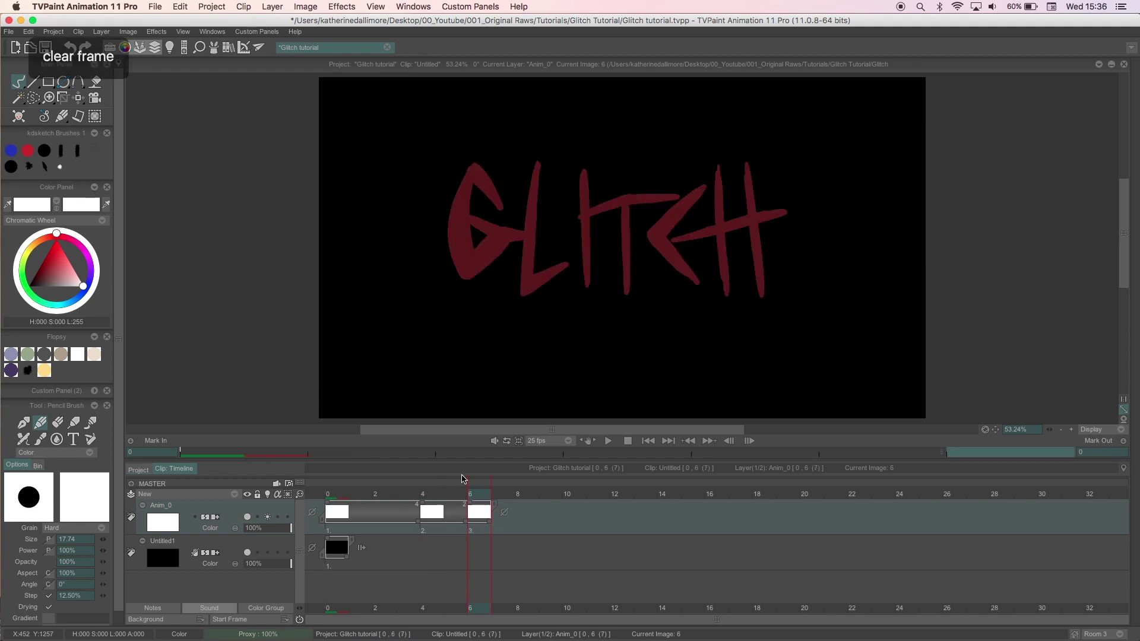
click(478, 182)
click(267, 494)
click(309, 587)
drag(261, 70, 254, 108)
click(232, 134)
drag(242, 153, 242, 174)
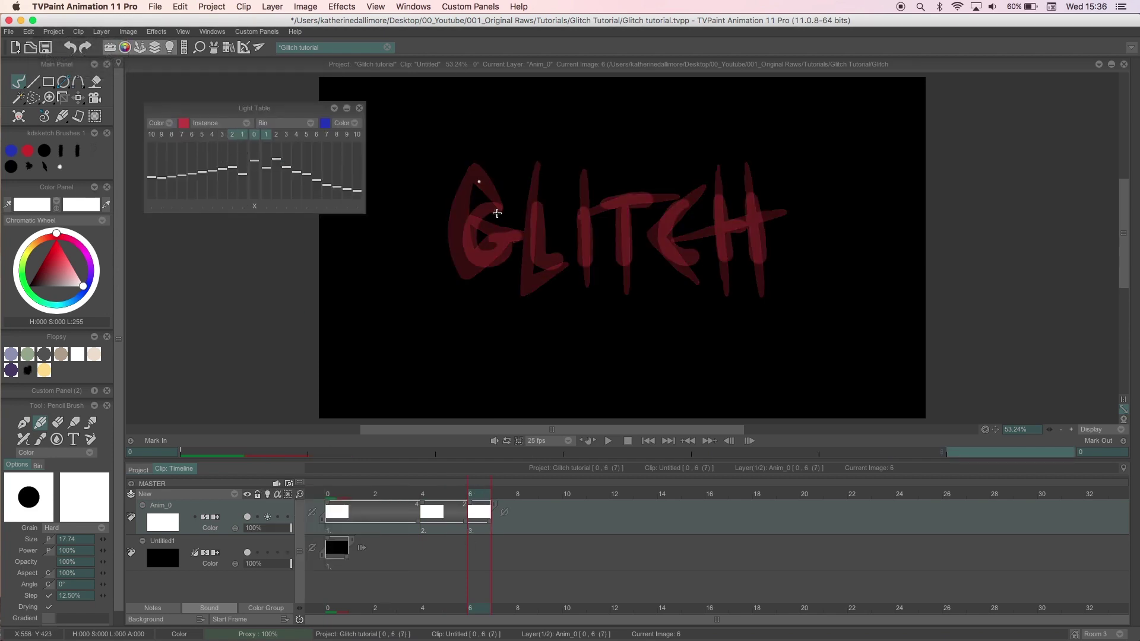
- Draw a slanted, angular white GLITCH at frame 6, offset from the two reference drawings
mouse_move(507, 209)
mouse_down()
mouse_move(437, 239)
mouse_move(497, 257)
mouse_up()
mouse_move(507, 212)
mouse_down()
mouse_move(476, 219)
mouse_move(445, 263)
mouse_move(488, 237)
mouse_move(514, 237)
mouse_move(439, 273)
mouse_up()
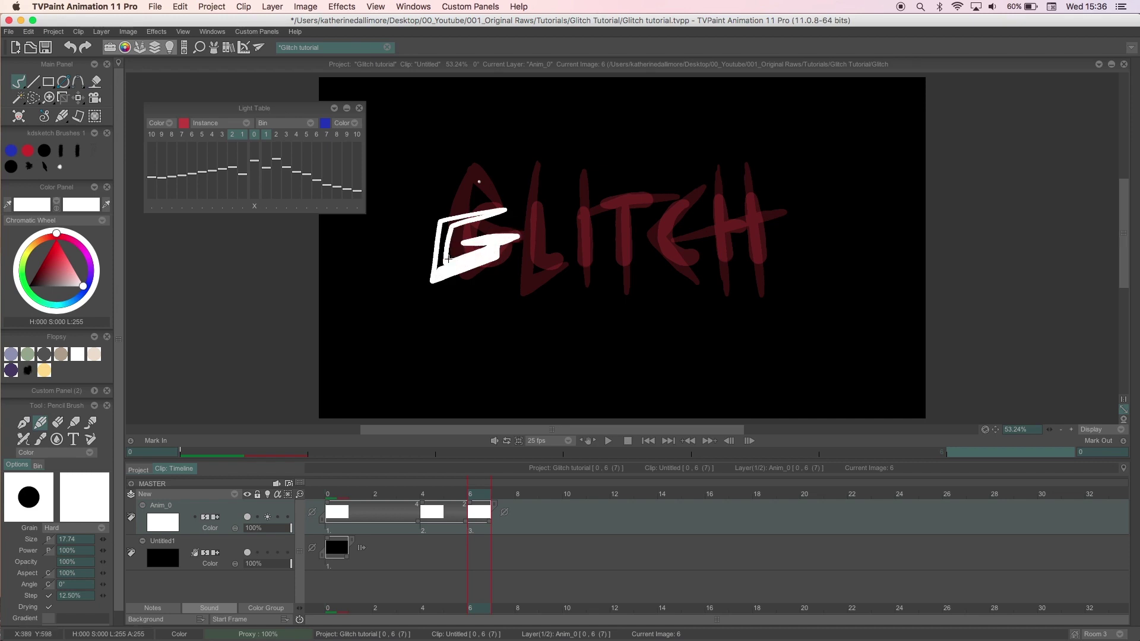
mouse_move(517, 178)
mouse_down()
mouse_move(522, 205)
mouse_move(571, 246)
mouse_up()
drag(521, 176, 542, 260)
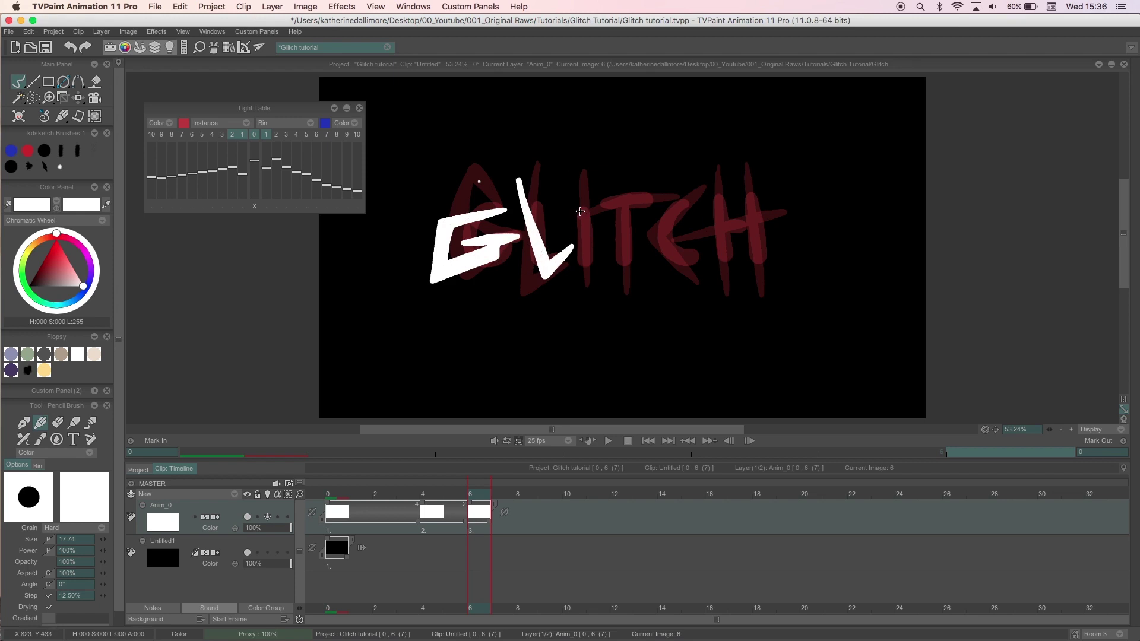
drag(592, 178, 575, 284)
mouse_move(597, 225)
mouse_down()
mouse_move(671, 168)
mouse_move(618, 288)
mouse_up()
mouse_move(693, 207)
mouse_down()
mouse_move(698, 233)
mouse_move(705, 208)
mouse_move(721, 221)
mouse_move(710, 275)
mouse_move(760, 224)
mouse_move(775, 226)
mouse_up()
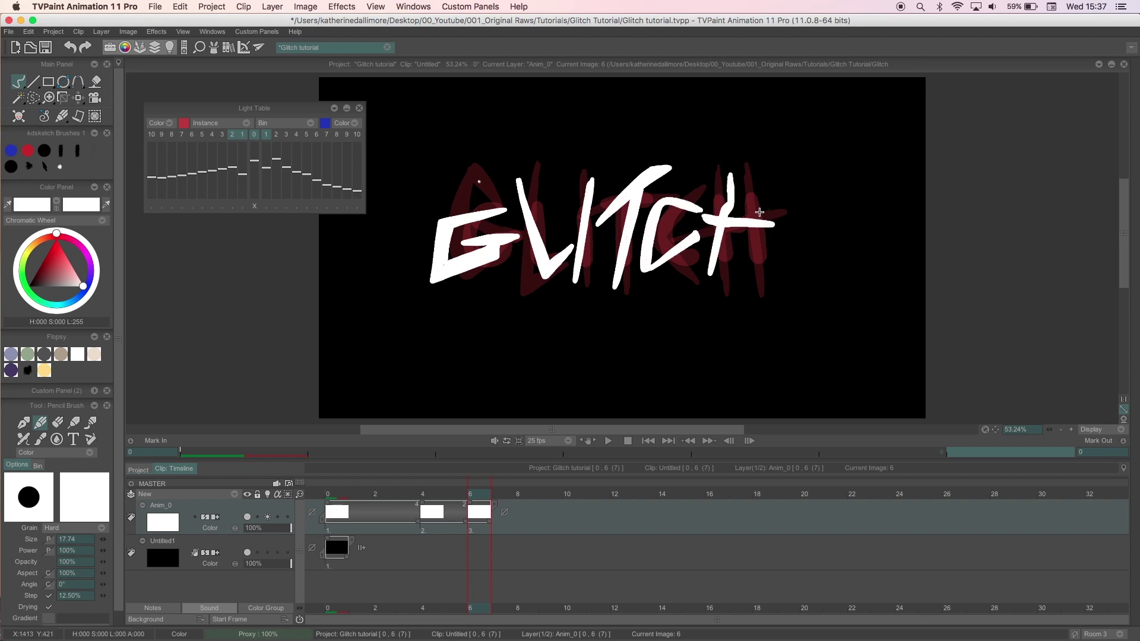
drag(770, 177, 742, 284)
drag(770, 178, 753, 234)
- Add a blank drawing at frame 8, reference only the third previous drawing, and begin a tall, pointed GLITCH
drag(479, 490, 517, 494)
key(Insert)
drag(241, 135, 235, 137)
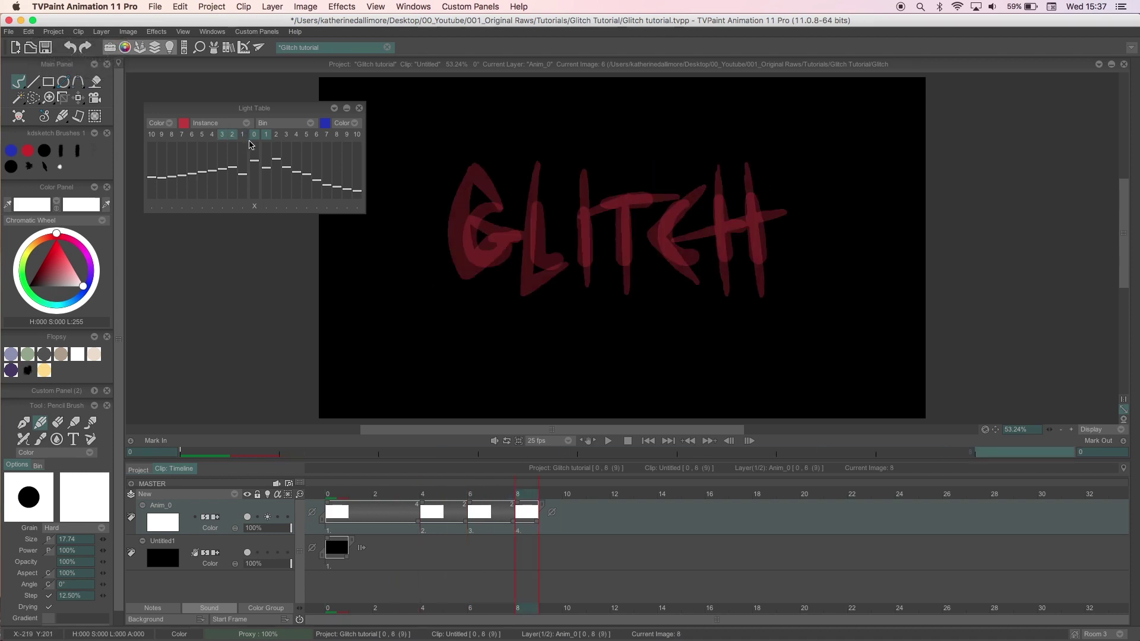
mouse_move(505, 214)
mouse_down()
mouse_move(475, 340)
mouse_move(502, 254)
mouse_move(526, 248)
mouse_up()
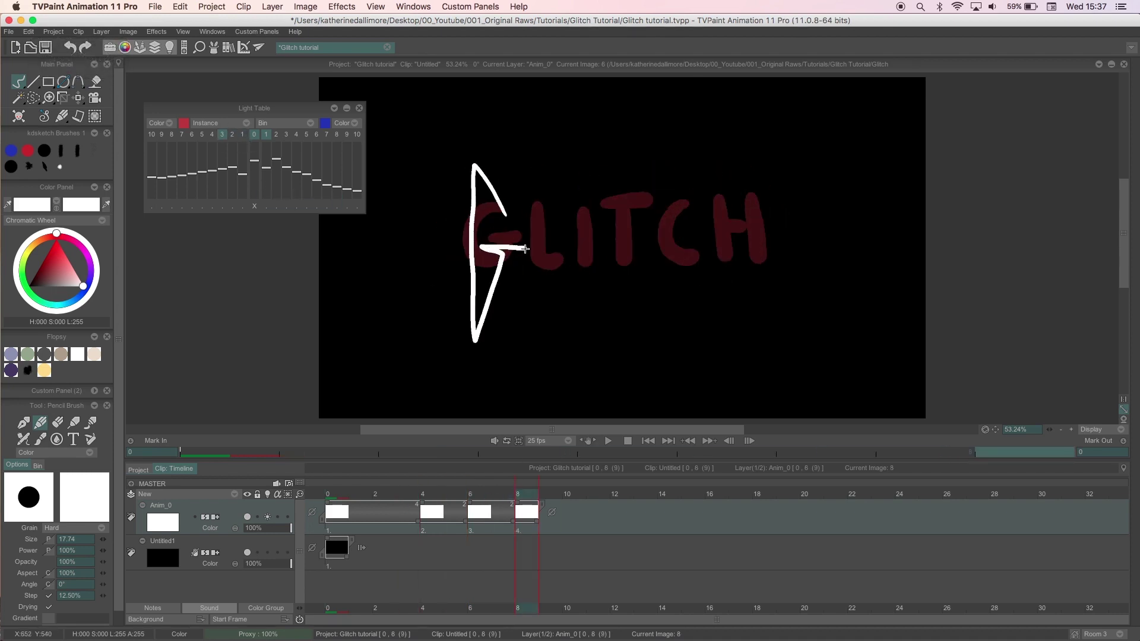
mouse_move(565, 176)
mouse_down()
mouse_move(556, 278)
mouse_move(565, 181)
mouse_move(631, 219)
mouse_move(590, 194)
mouse_move(666, 193)
mouse_move(591, 223)
mouse_move(673, 188)
mouse_move(636, 294)
mouse_up()
key(super+z)
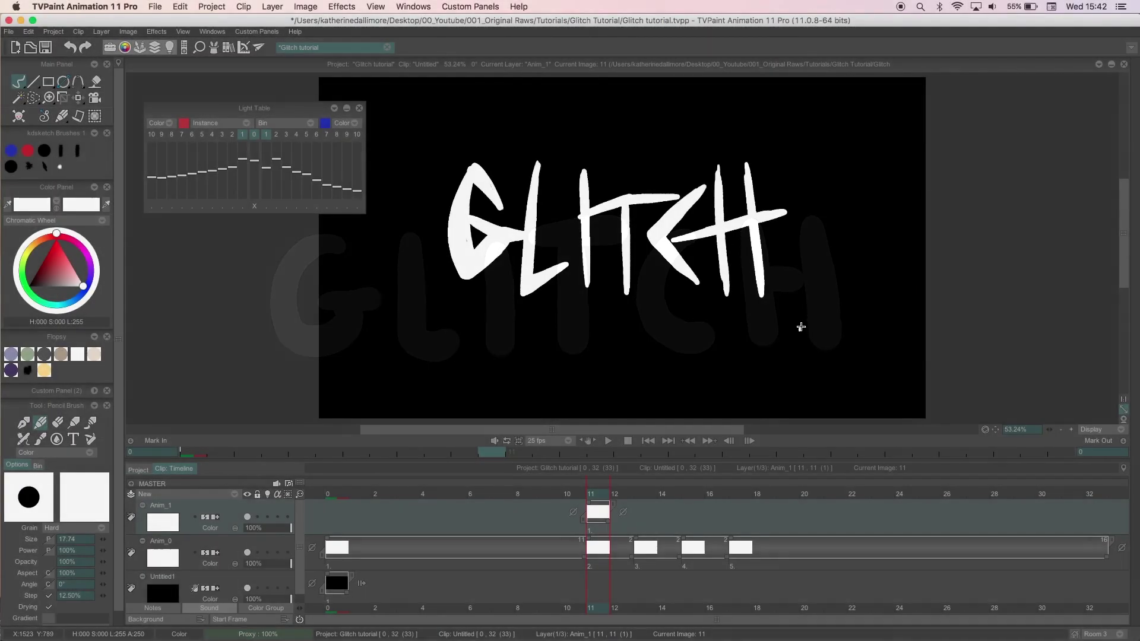
- On the upper animation layer, draw a small eye below the end of the lettering at frames 11 and 13
mouse_move(801, 323)
mouse_down()
mouse_move(829, 339)
mouse_move(796, 329)
mouse_up()
key(ctrl+z)
mouse_move(824, 310)
mouse_down()
mouse_move(825, 322)
mouse_move(847, 321)
mouse_move(771, 339)
mouse_up()
click(640, 494)
key(BackSpace)
key(l)
mouse_move(817, 312)
mouse_down()
mouse_move(837, 349)
mouse_move(796, 332)
mouse_up()
- Draw another small eye variation on a blank drawing at frame 15 and add a blank drawing at frame 17
click(686, 492)
key(BackSpace)
drag(821, 314, 824, 344)
click(734, 493)
key(BackSpace)
- Play the animation from the start and scrub through the glitch frames to check the timing
click(648, 441)
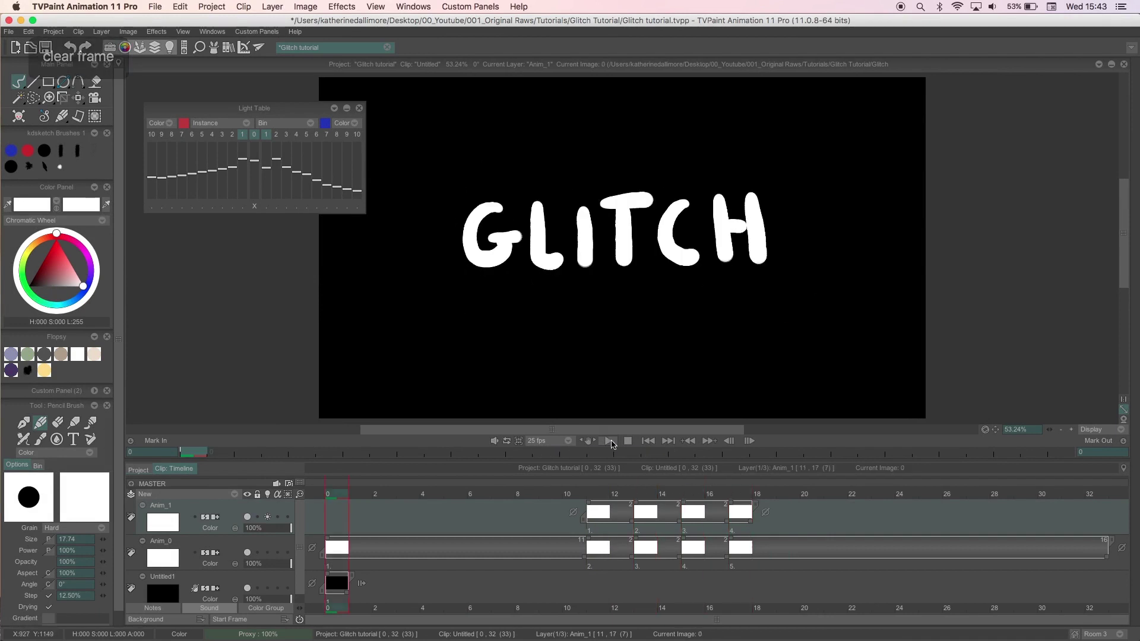
click(611, 445)
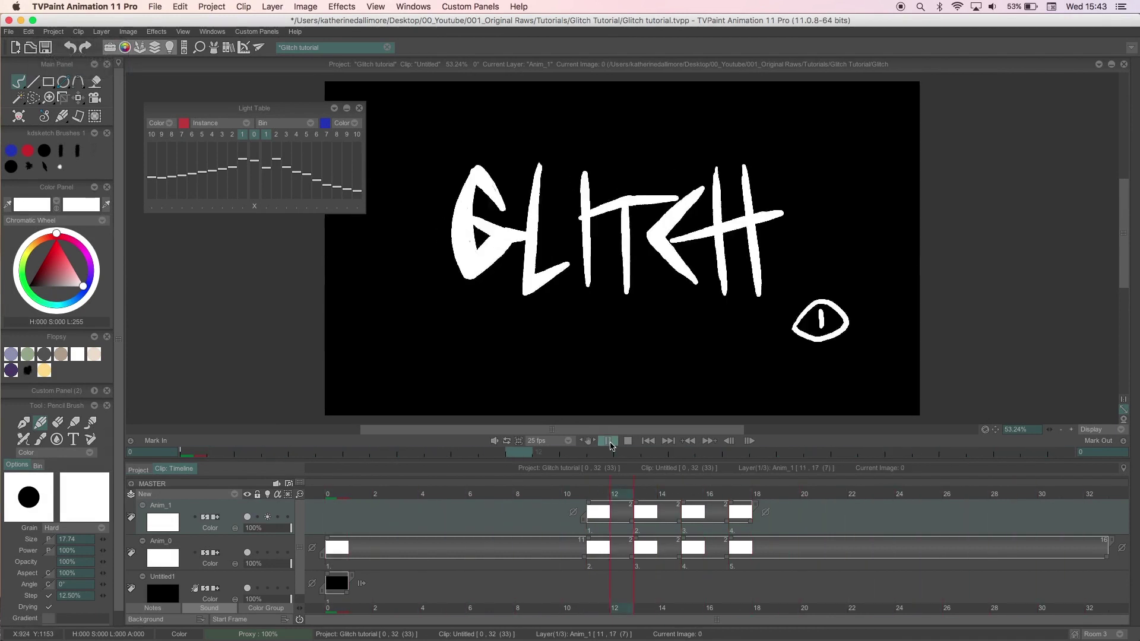
click(612, 443)
mouse_move(600, 491)
mouse_down()
mouse_move(576, 497)
mouse_move(783, 506)
mouse_up()
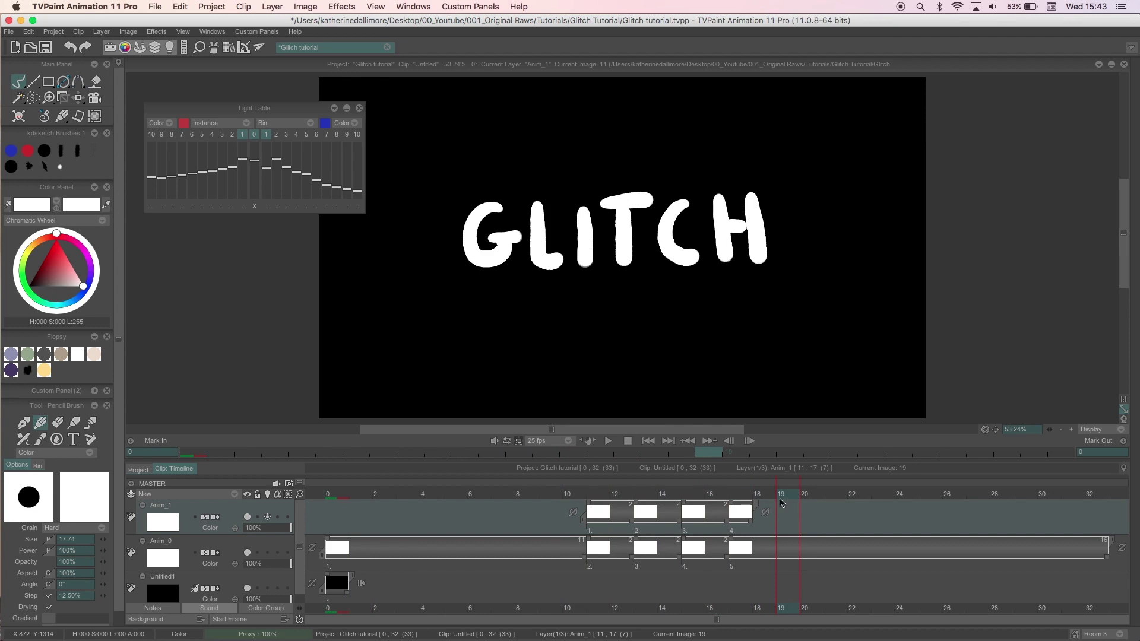
click(608, 441)
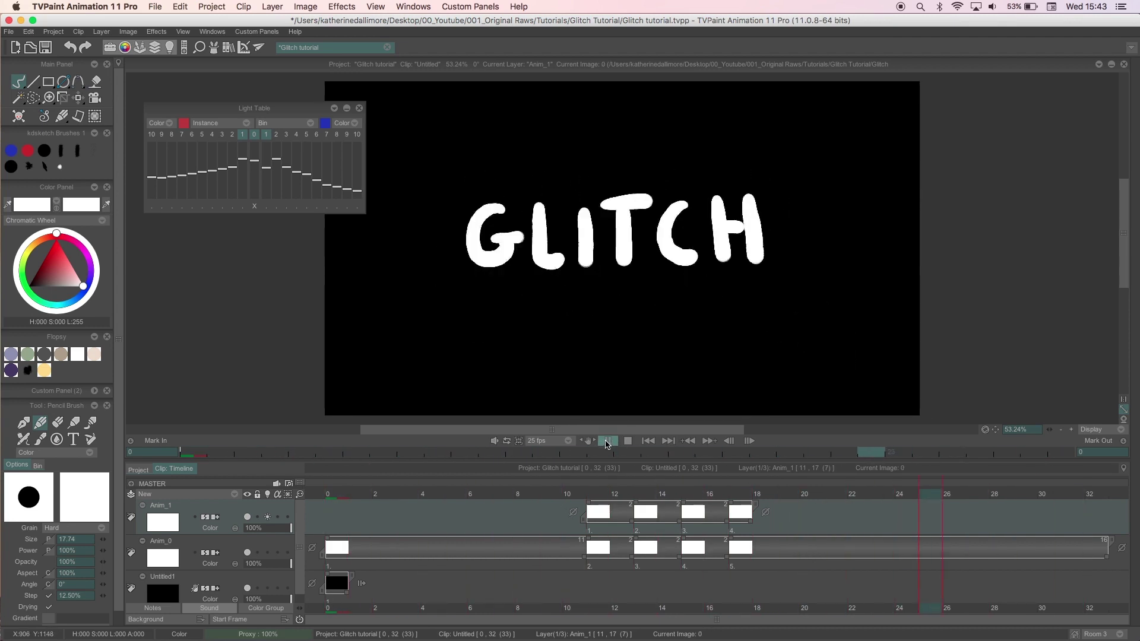
click(605, 444)
- On its own layer, draw a large white eye outline with a solid vertical pupil and extend it to 12 frames
mouse_move(554, 234)
mouse_down()
mouse_move(605, 191)
mouse_move(692, 181)
mouse_move(753, 201)
mouse_move(777, 229)
mouse_move(761, 271)
mouse_move(710, 306)
mouse_move(650, 305)
mouse_move(551, 229)
mouse_up()
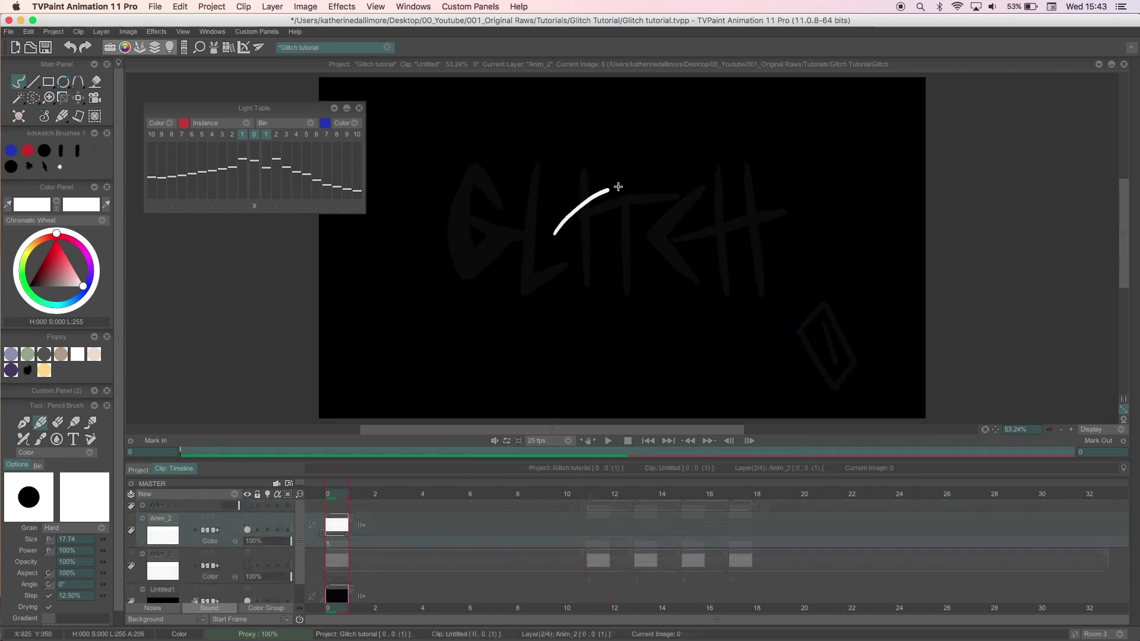
mouse_move(678, 204)
mouse_down()
mouse_move(672, 249)
mouse_move(682, 204)
mouse_move(692, 245)
mouse_up()
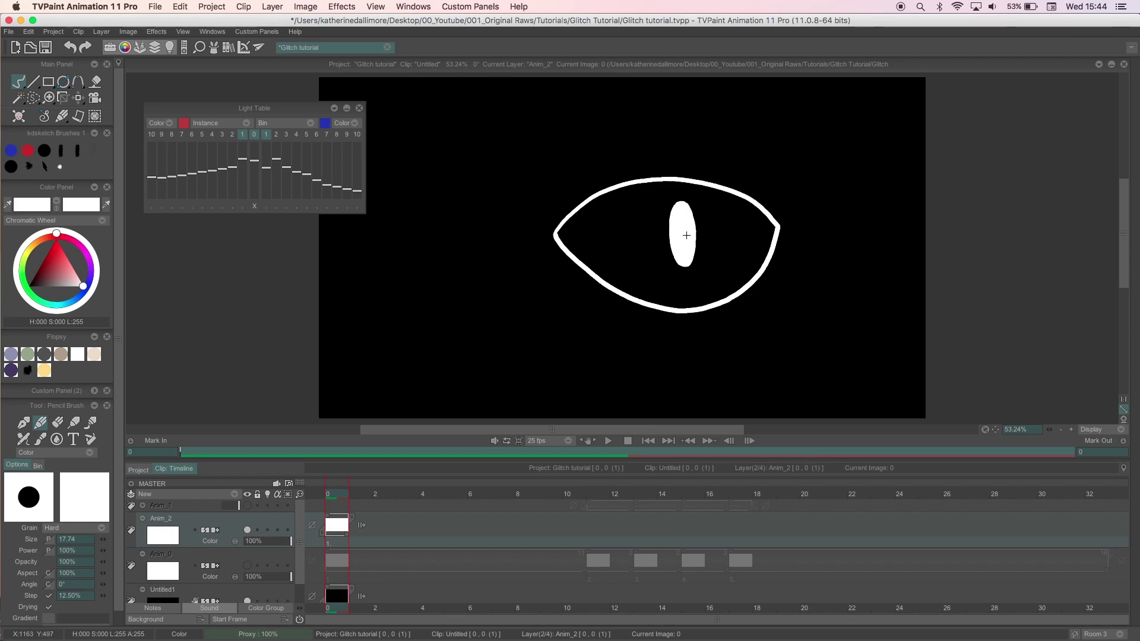
drag(348, 534, 585, 534)
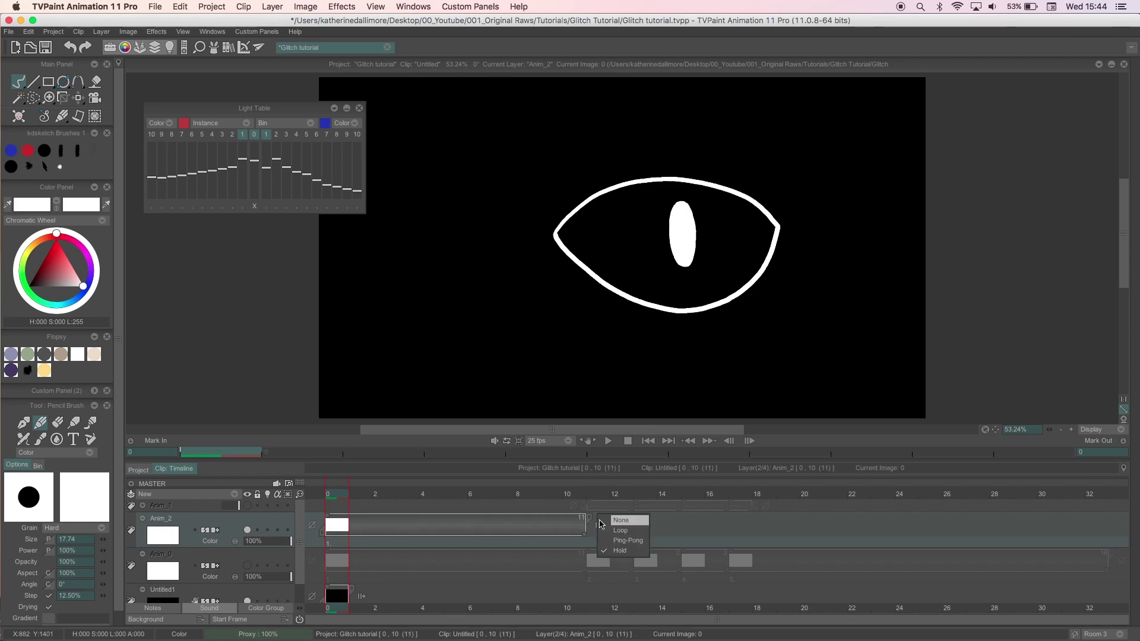
drag(575, 493, 592, 494)
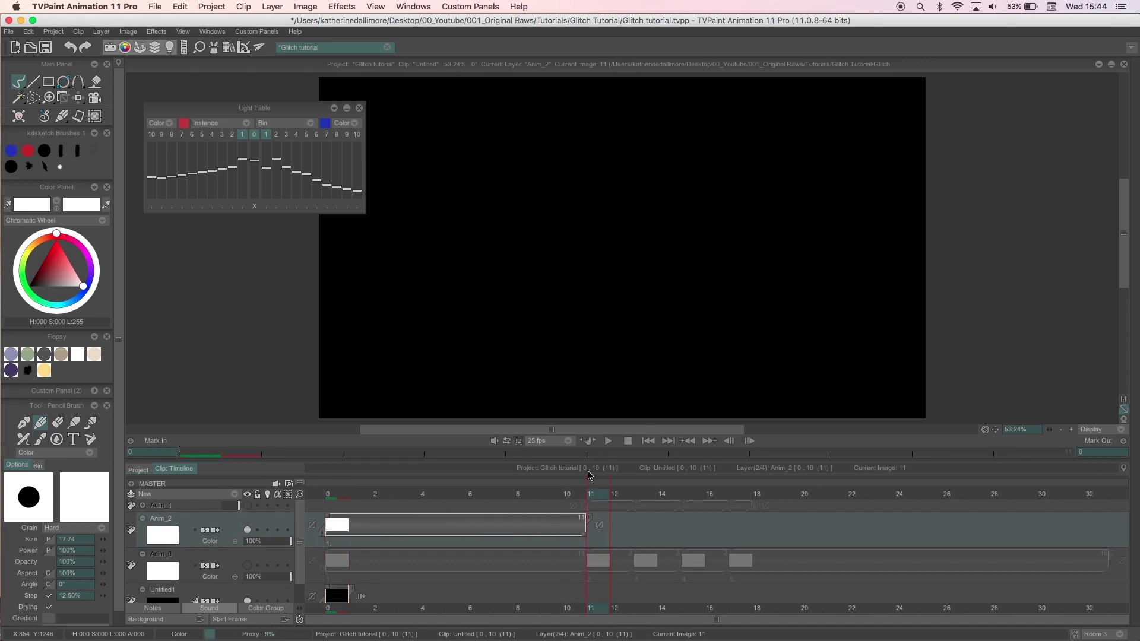
drag(585, 534, 615, 529)
- At frame 11, lasso the upper part of the eye, shift it slightly up and left, and clear the selection
click(79, 99)
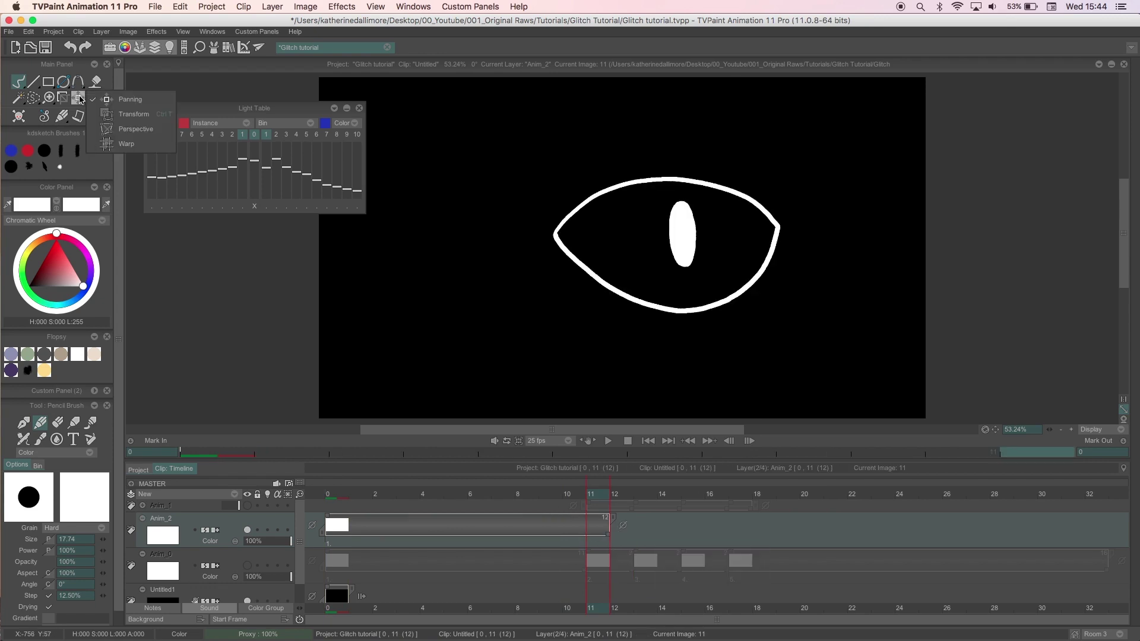
click(103, 102)
click(34, 100)
drag(554, 136, 561, 134)
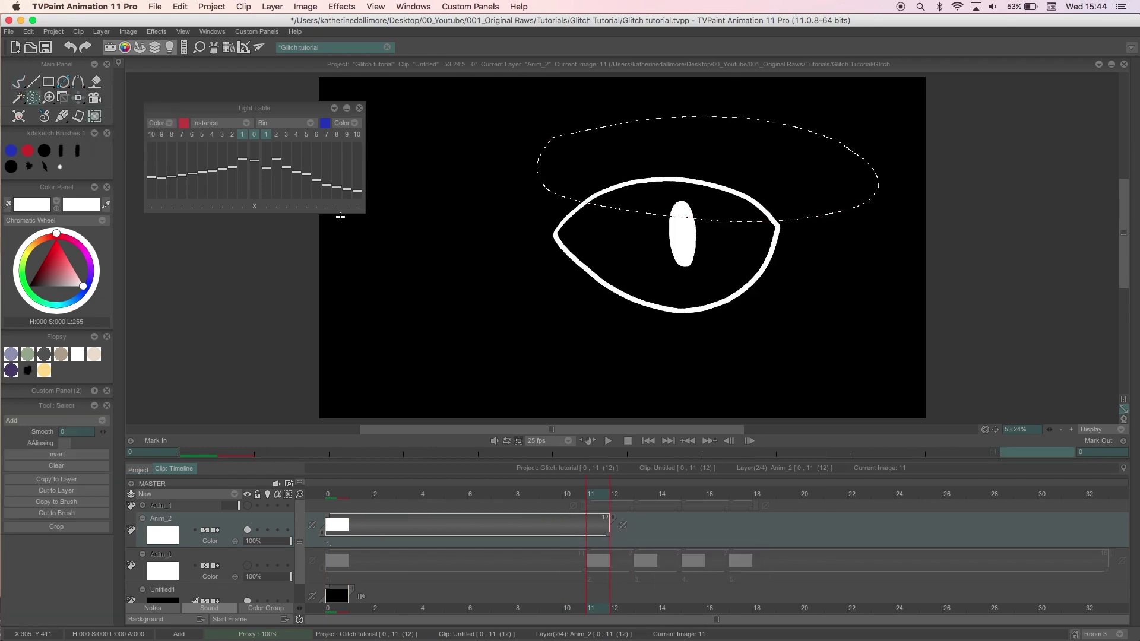
click(77, 99)
drag(834, 180, 801, 176)
click(39, 100)
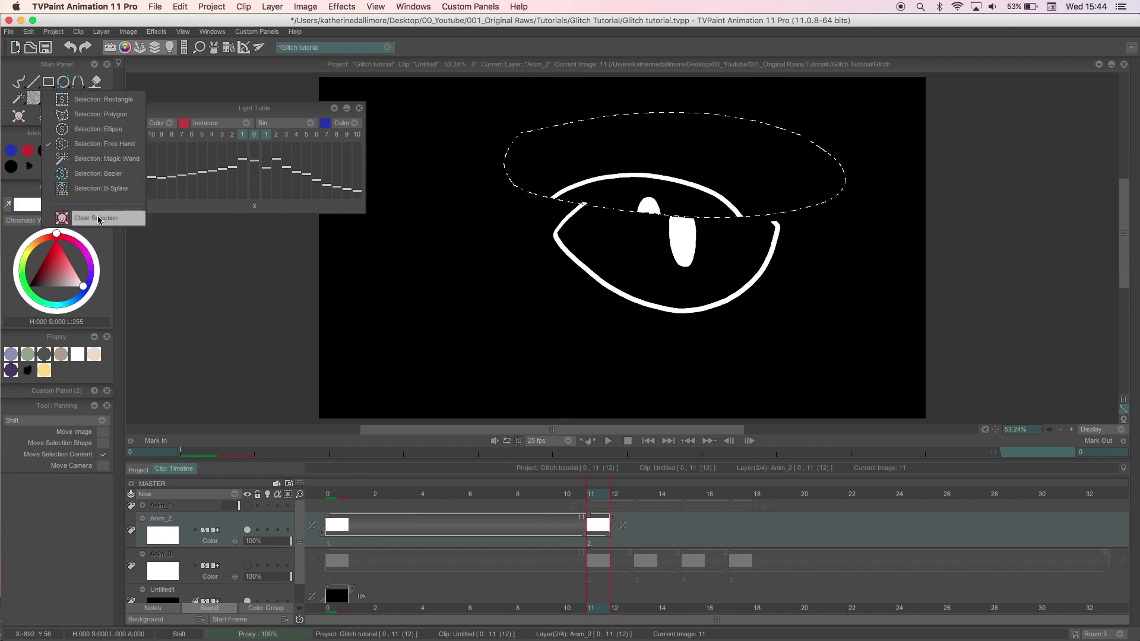
click(97, 219)
- Lasso the lower-right part of the eye outline, shift it slightly right, and clear the selection
click(35, 99)
mouse_move(852, 248)
mouse_down()
mouse_move(830, 244)
mouse_move(853, 255)
mouse_up()
click(78, 99)
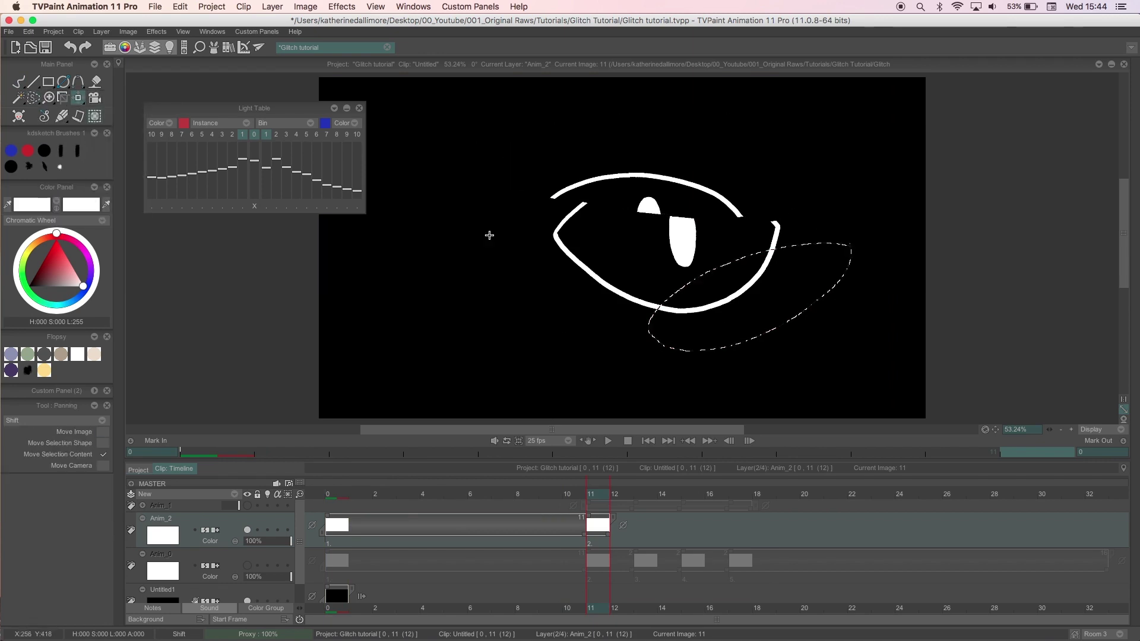
drag(779, 291, 806, 292)
click(34, 97)
click(101, 218)
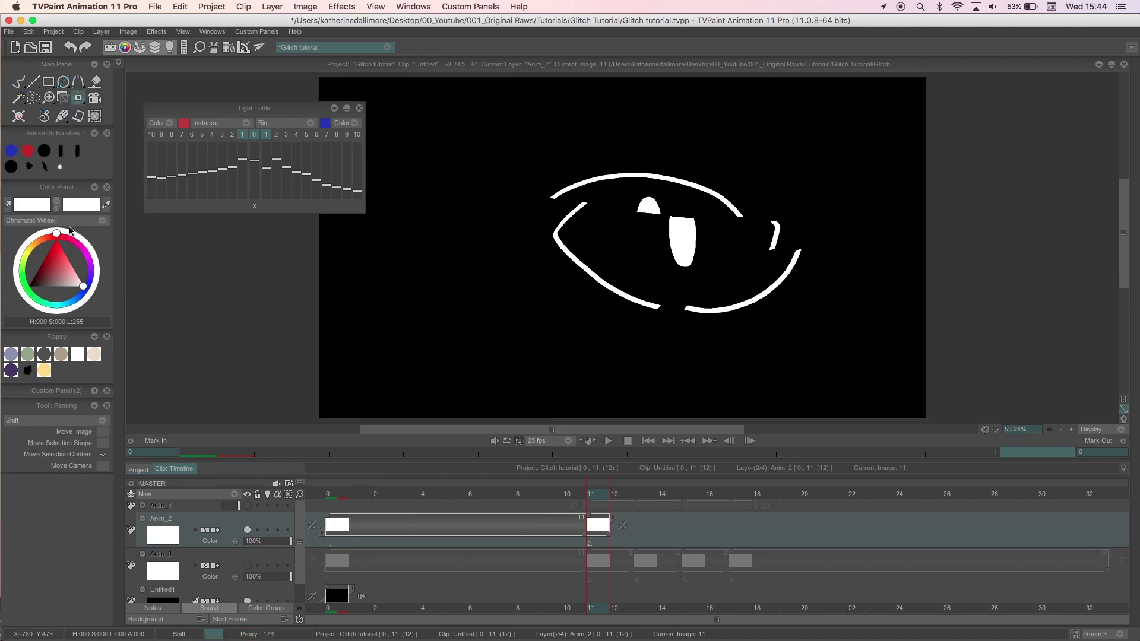
- Extend the eye layer through frame 17 and add clean eye drawings at frames 13, 15 and 17
drag(566, 544, 753, 521)
click(692, 530)
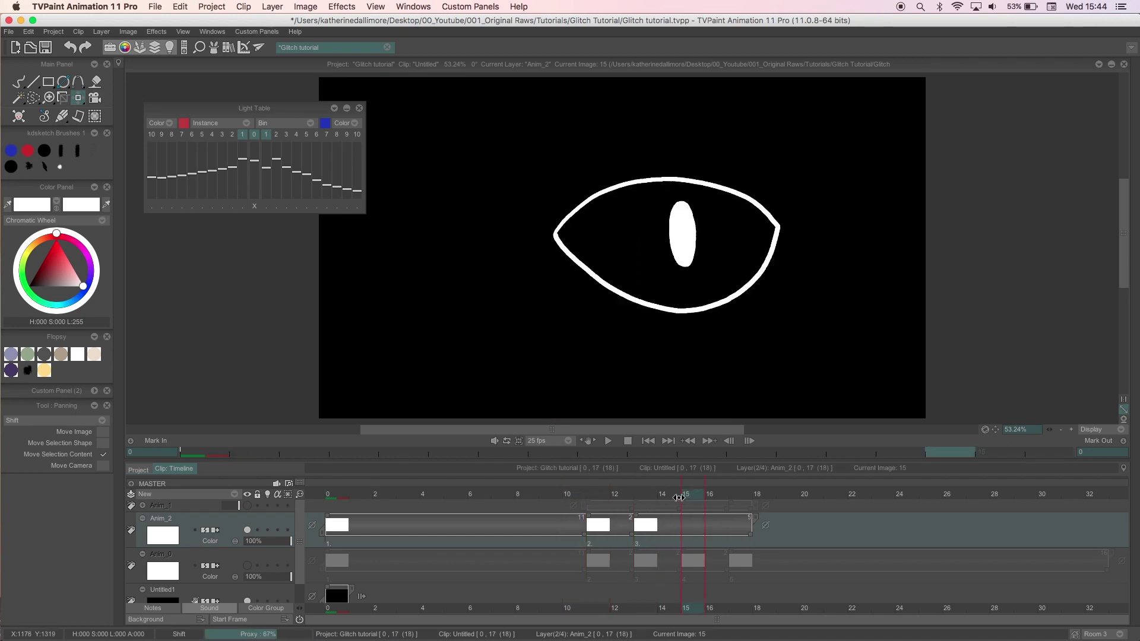
drag(678, 498, 691, 508)
click(23, 83)
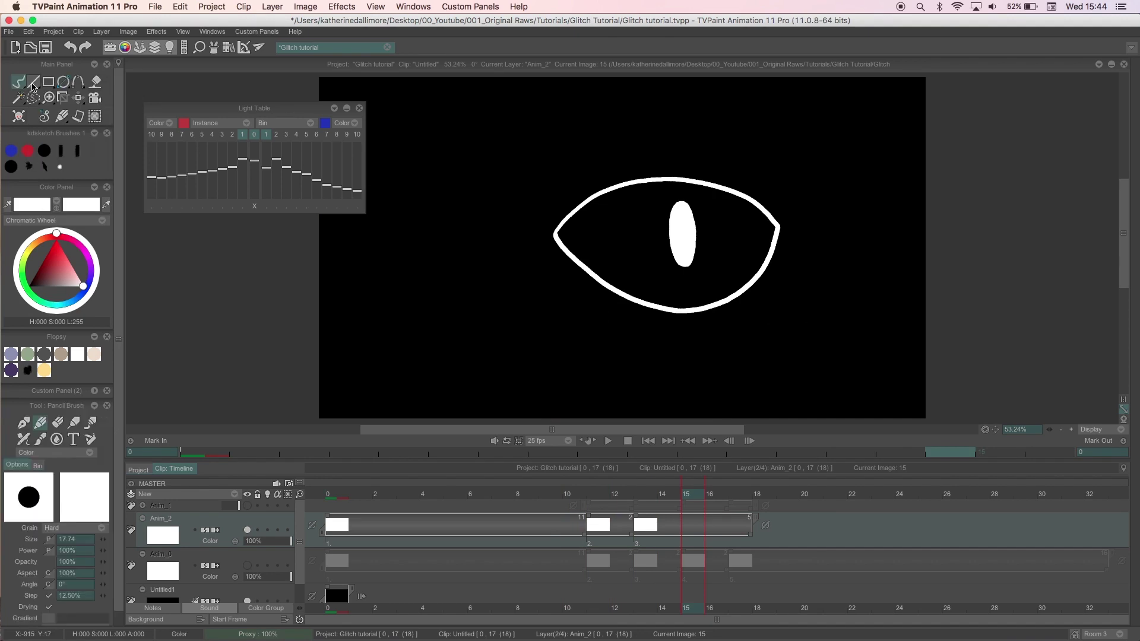
click(706, 317)
click(735, 499)
click(720, 365)
drag(686, 501, 658, 505)
- At frame 13, lasso the upper, left-middle and lower parts of the eye and shift them slightly left
click(77, 95)
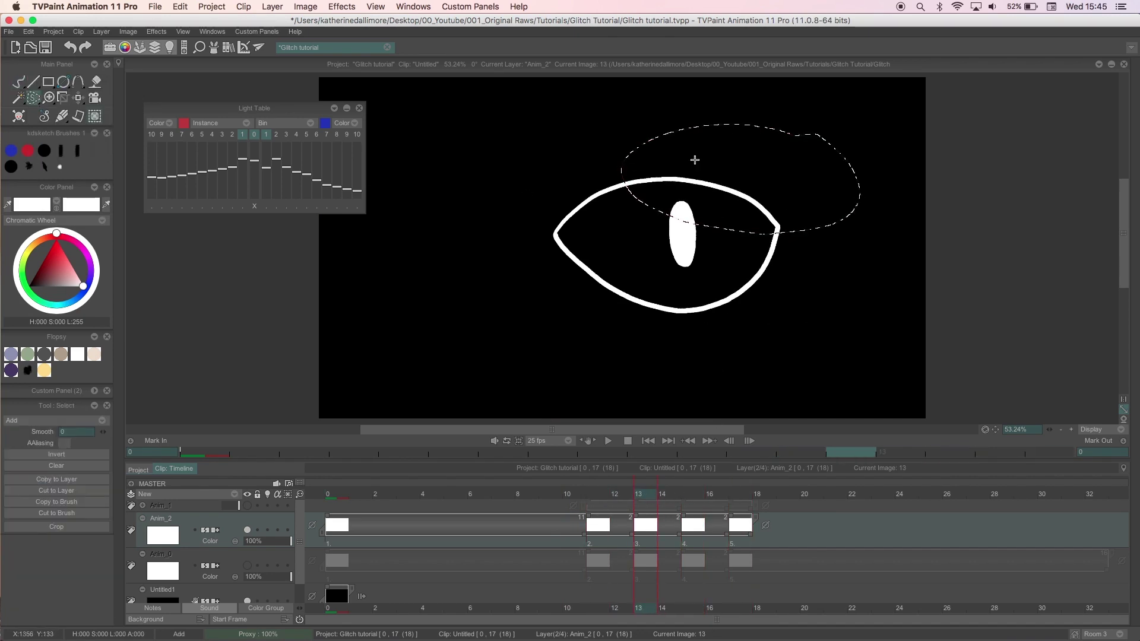
mouse_move(477, 251)
mouse_down()
mouse_move(737, 249)
mouse_move(763, 266)
mouse_up()
click(78, 98)
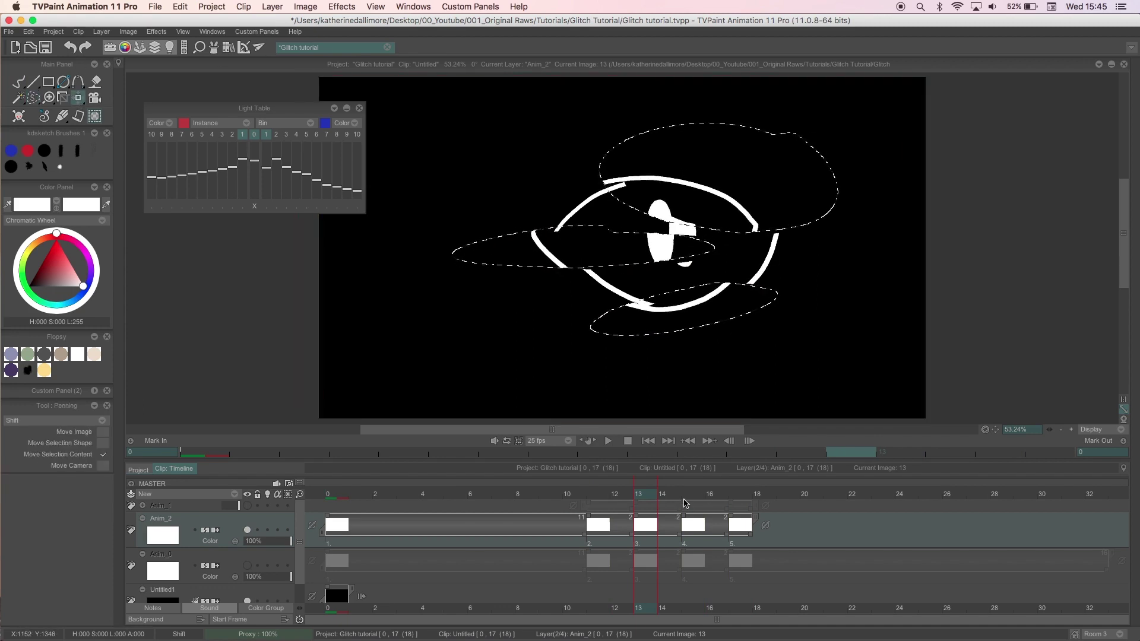
- At frame 15, lasso the pupil's middle and shift it right, and lasso the upper-left outline and shift it left
click(690, 495)
right_click(35, 98)
click(97, 215)
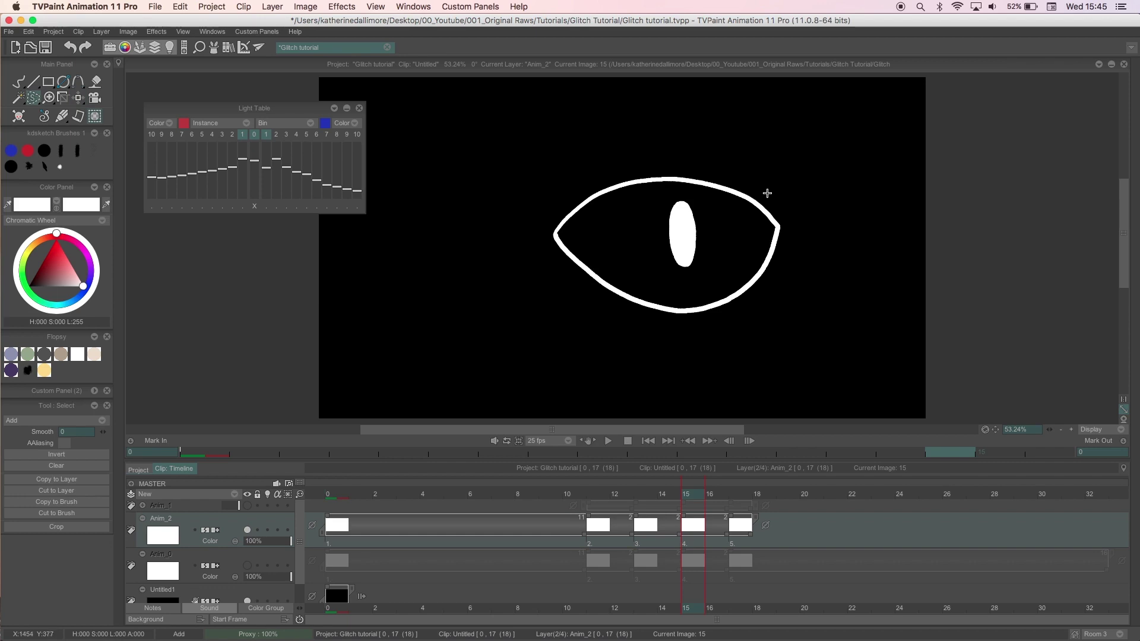
mouse_move(749, 222)
mouse_down()
mouse_move(659, 240)
mouse_move(763, 226)
mouse_move(746, 227)
mouse_up()
click(78, 101)
drag(36, 98, 95, 216)
click(35, 98)
drag(651, 169, 576, 177)
click(78, 97)
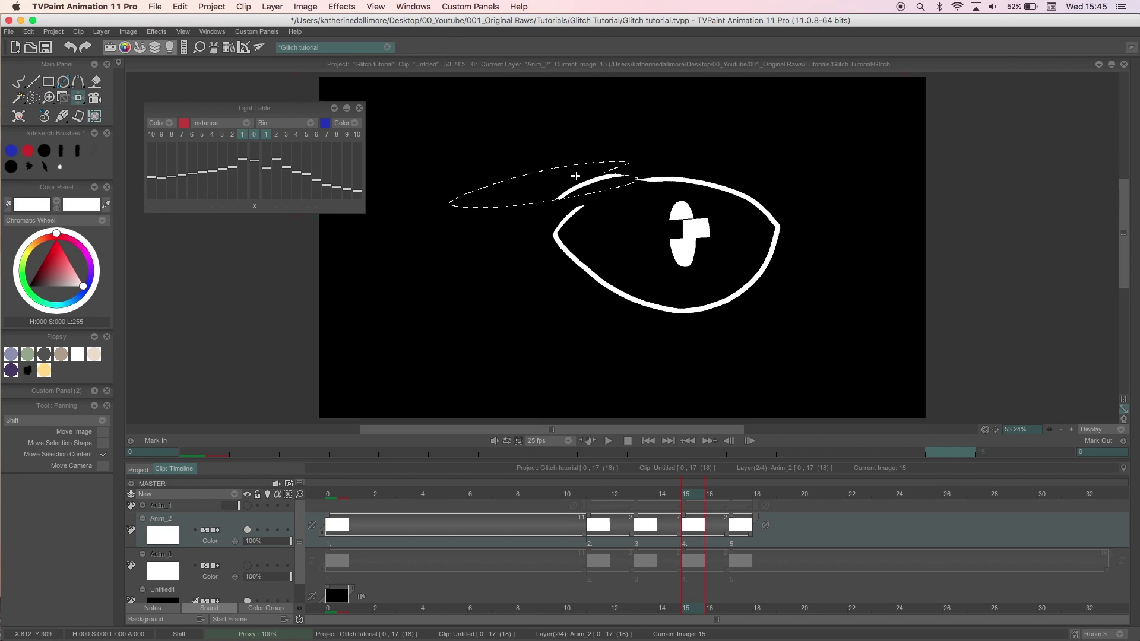
- At frame 17, lasso thin slices through the pupil and the lower-left outline and shift them left
click(35, 97)
drag(673, 135, 702, 129)
drag(738, 286, 822, 296)
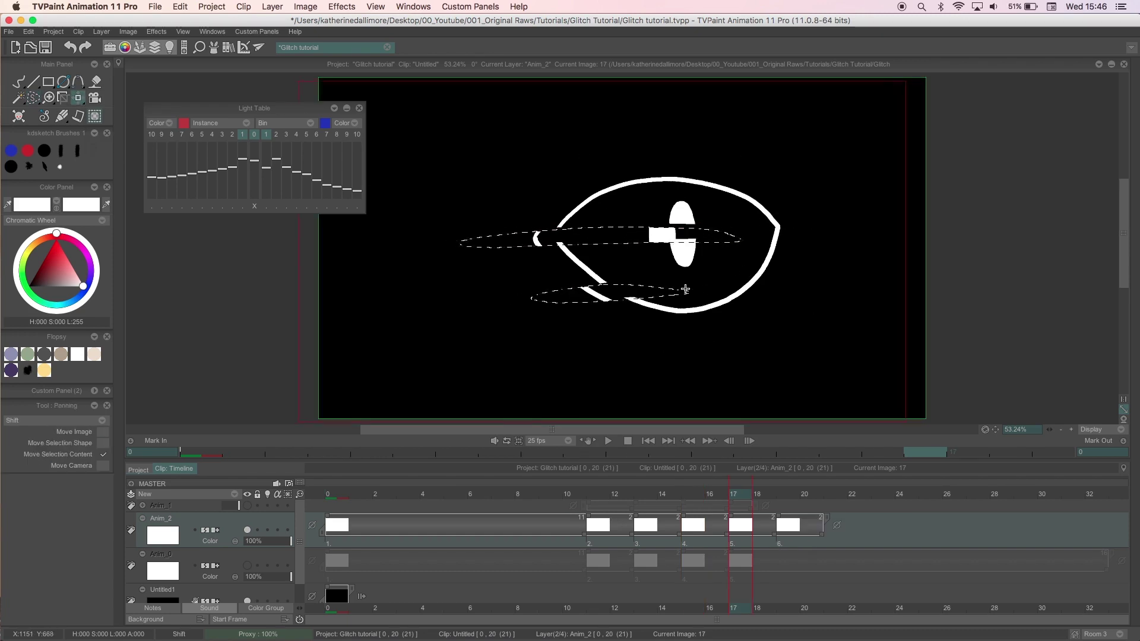
- Hold the closing clean eye drawing through frame 23 and play the animation from the start
click(648, 441)
click(601, 442)
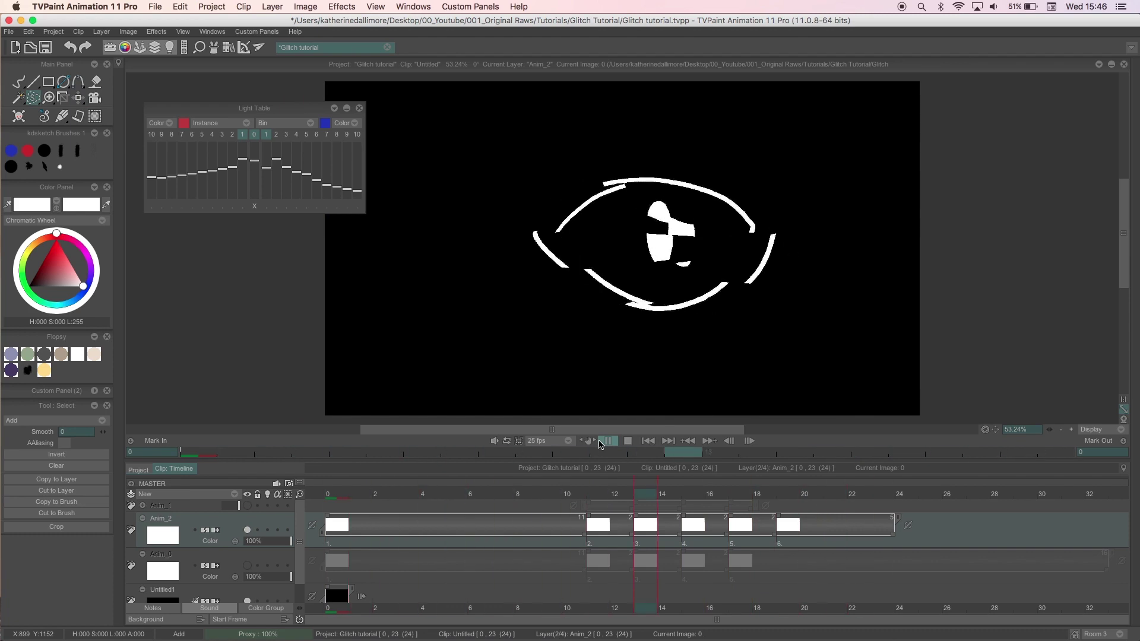
click(601, 444)
- Duplicate the eye layer and recolour frame 0's eye red on the upper copy with the filled freehand shape
right_click(235, 524)
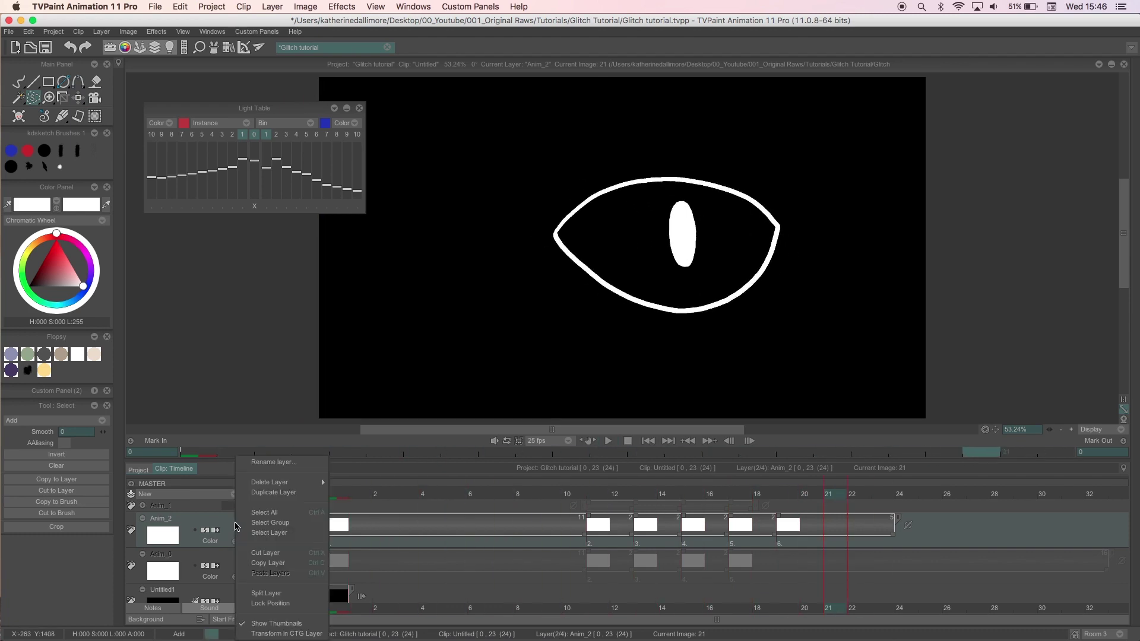
click(274, 494)
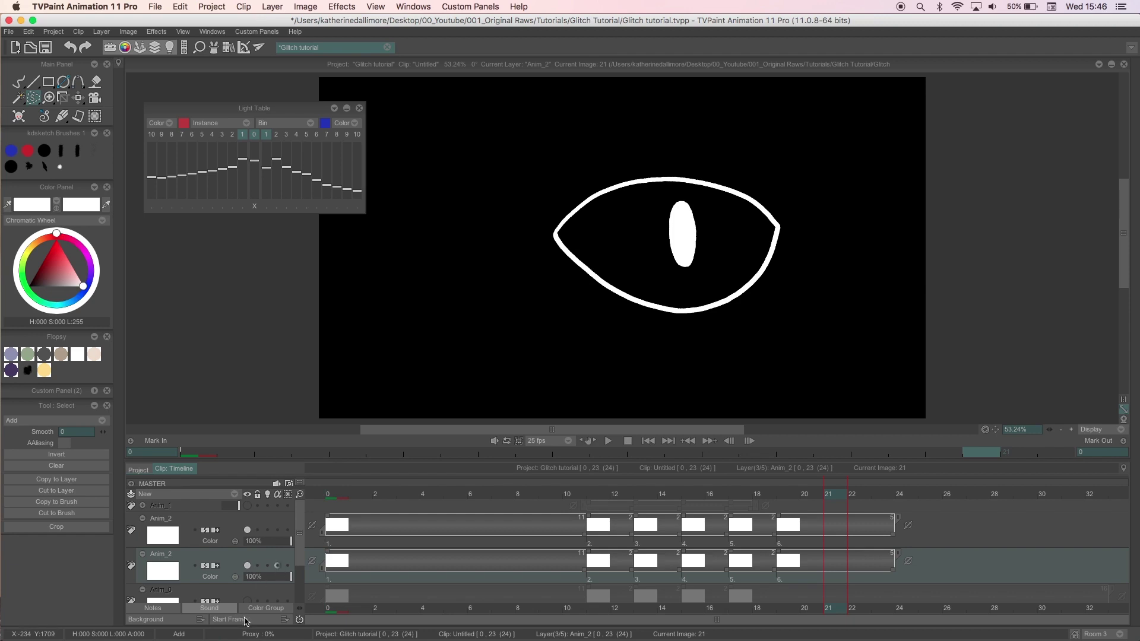
drag(19, 81, 79, 127)
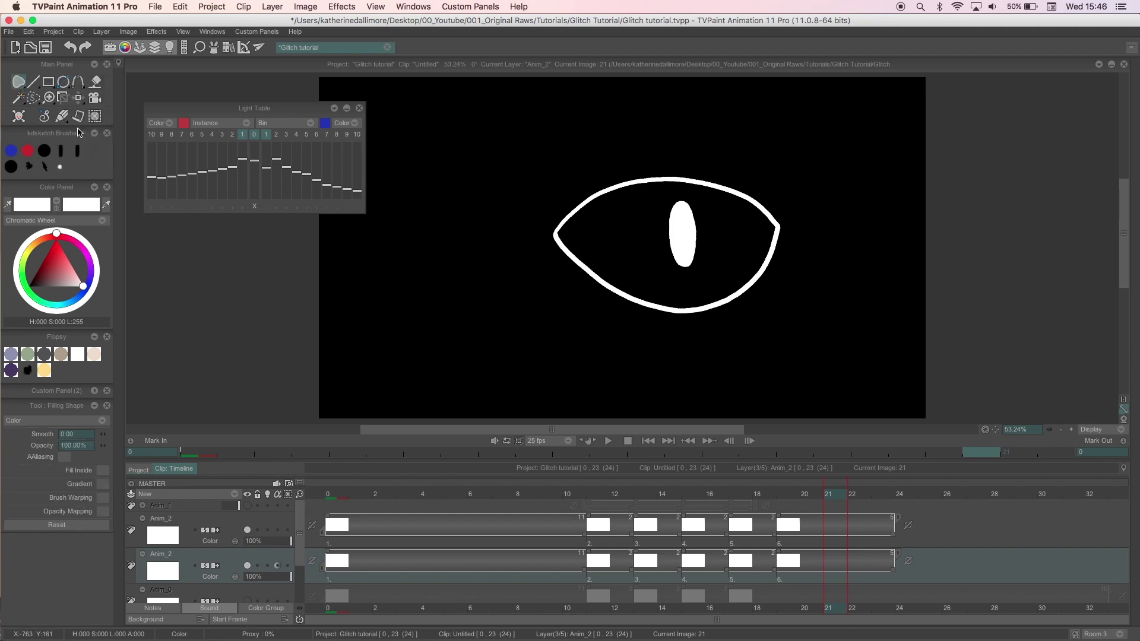
click(59, 261)
drag(59, 257, 54, 254)
click(228, 523)
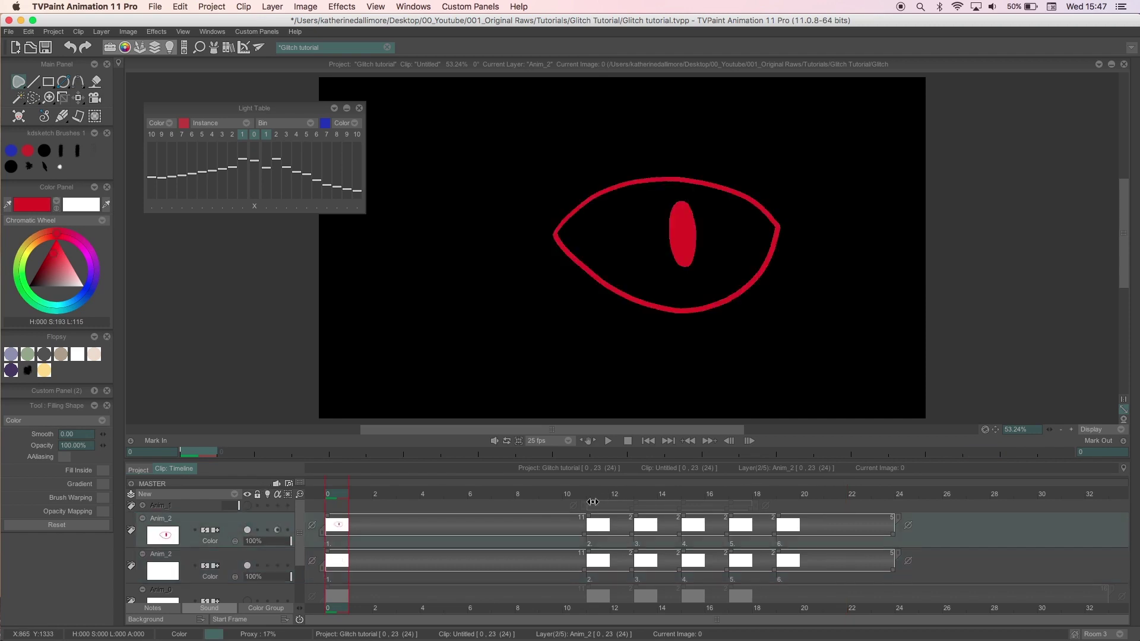
- Recolour the eye drawings at frames 11, 13, 15, 17 and 19 of the upper copy red
click(594, 495)
mouse_move(808, 153)
mouse_down()
mouse_move(560, 376)
mouse_move(849, 171)
mouse_up()
click(645, 494)
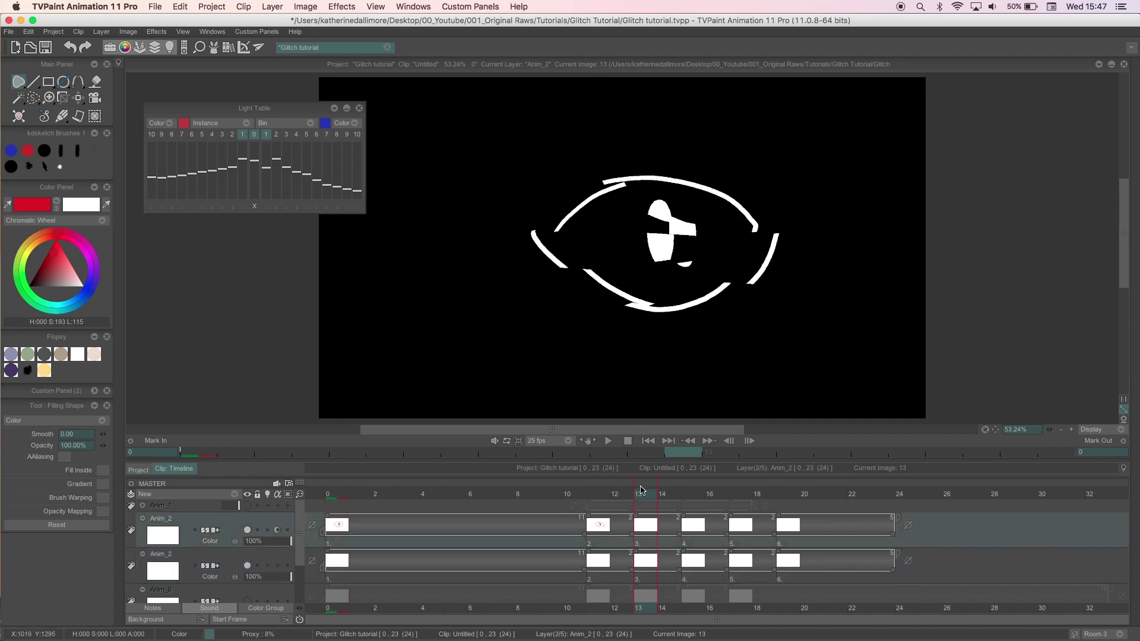
key(Return)
key(Right)
key(Right)
key(Return)
key(Right)
key(Right)
key(Return)
key(Right)
key(Right)
key(Return)
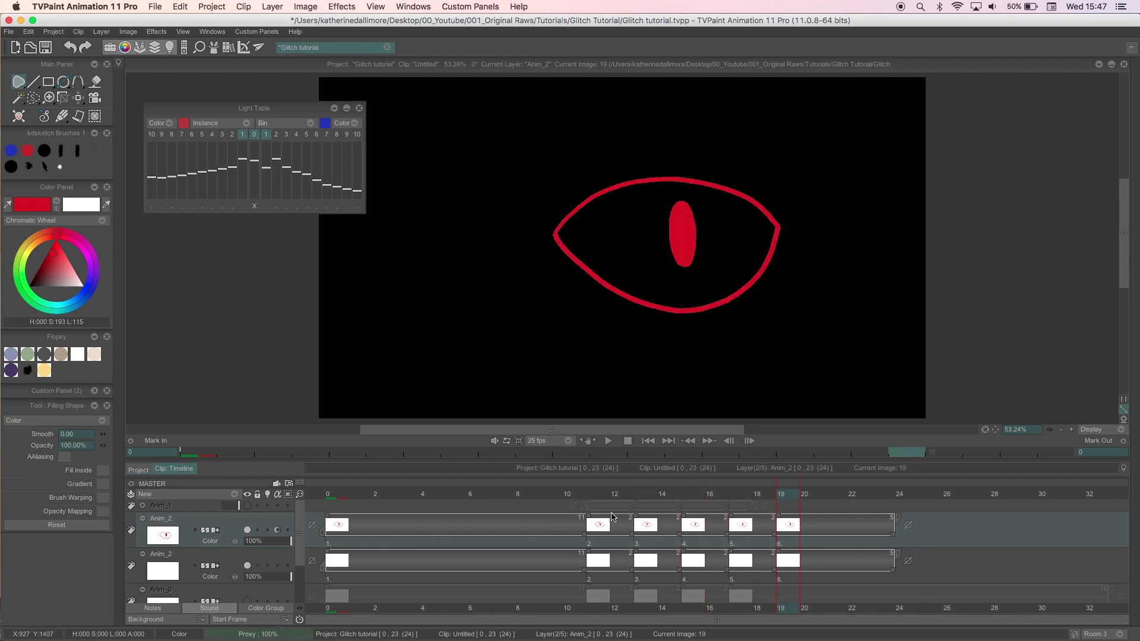
- Offset the red eye layer one frame later beneath the white eye layer and make it span frames 0 to 23
drag(597, 529, 612, 531)
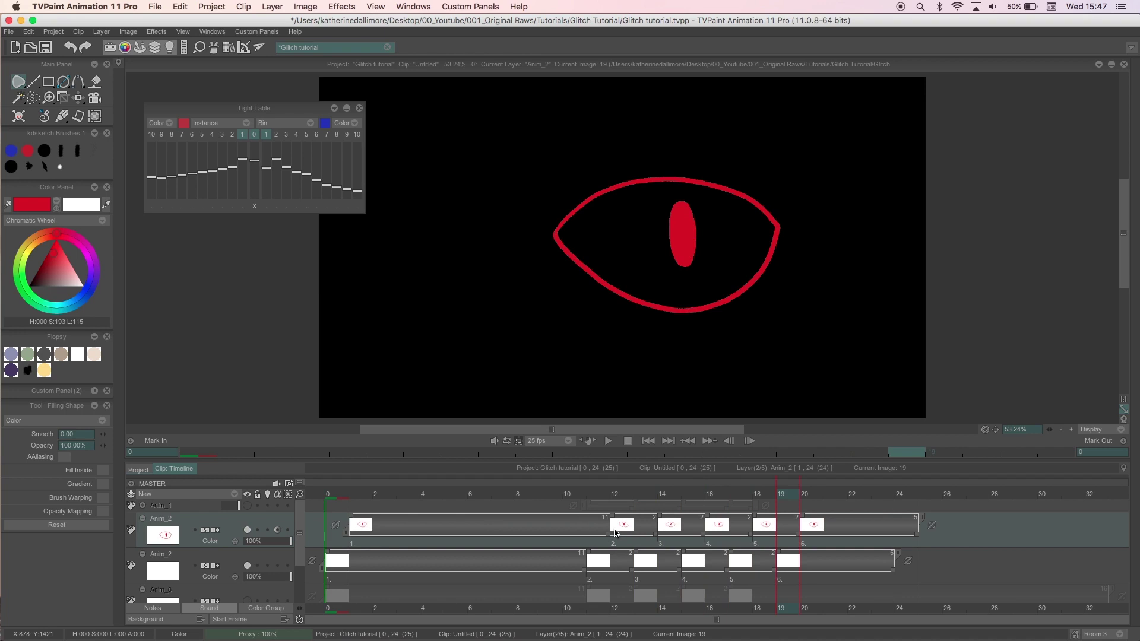
drag(568, 499, 826, 491)
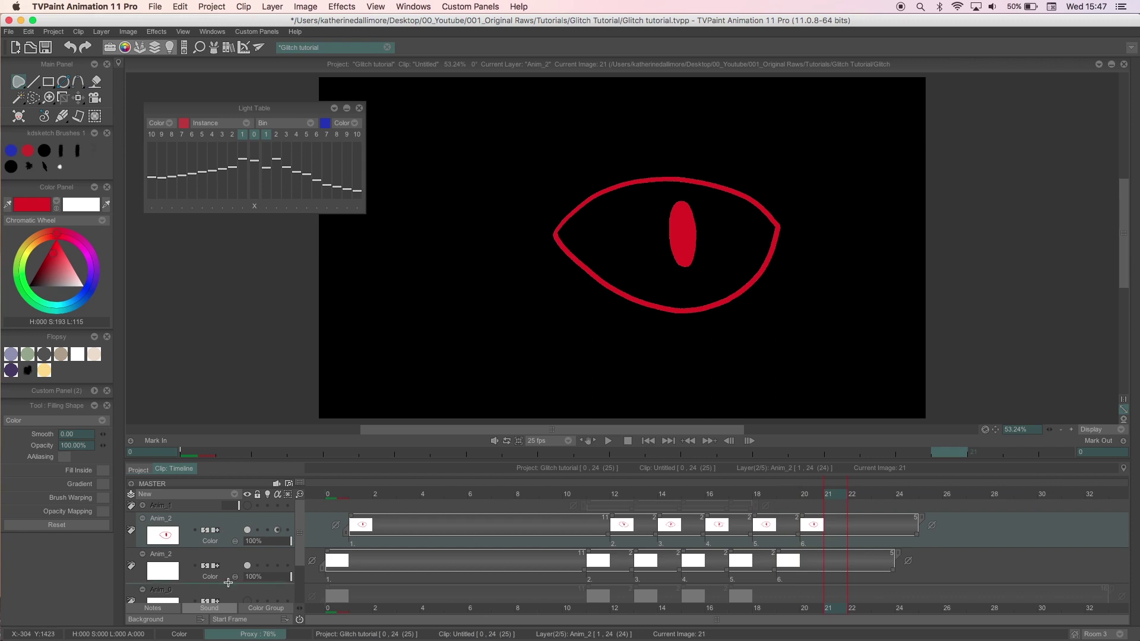
drag(228, 583, 228, 584)
click(610, 442)
drag(346, 566, 324, 564)
drag(920, 564, 897, 564)
- On a duplicate of the red eye layer placed below it, recolour the drawings blue and offset them two frames earlier
click(279, 518)
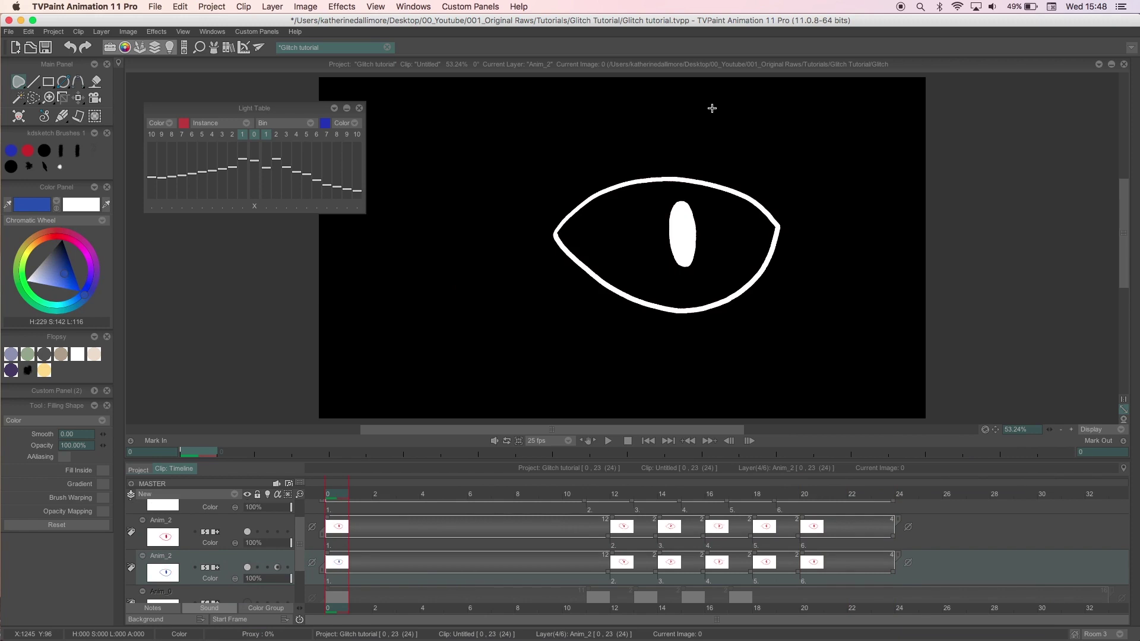
scroll(228, 552, up, 3)
drag(228, 562, 228, 518)
click(622, 496)
drag(826, 205, 461, 313)
click(812, 496)
drag(761, 115, 766, 119)
scroll(232, 587, down, 3)
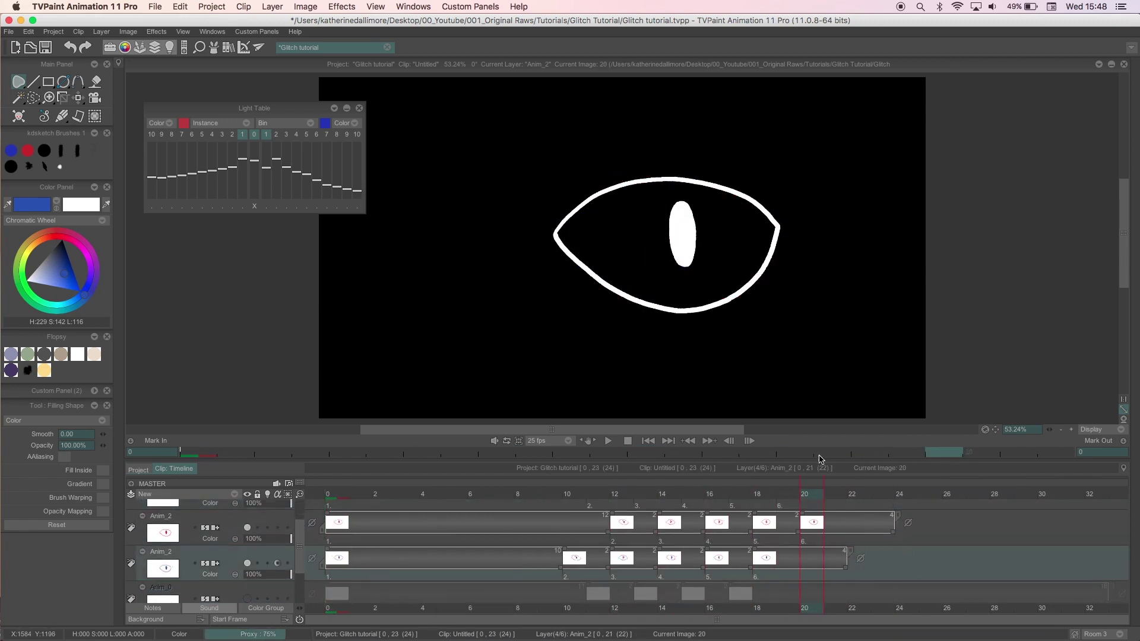
- Extend the blue eye layer to frame 23 and play the animation from the start
click(609, 441)
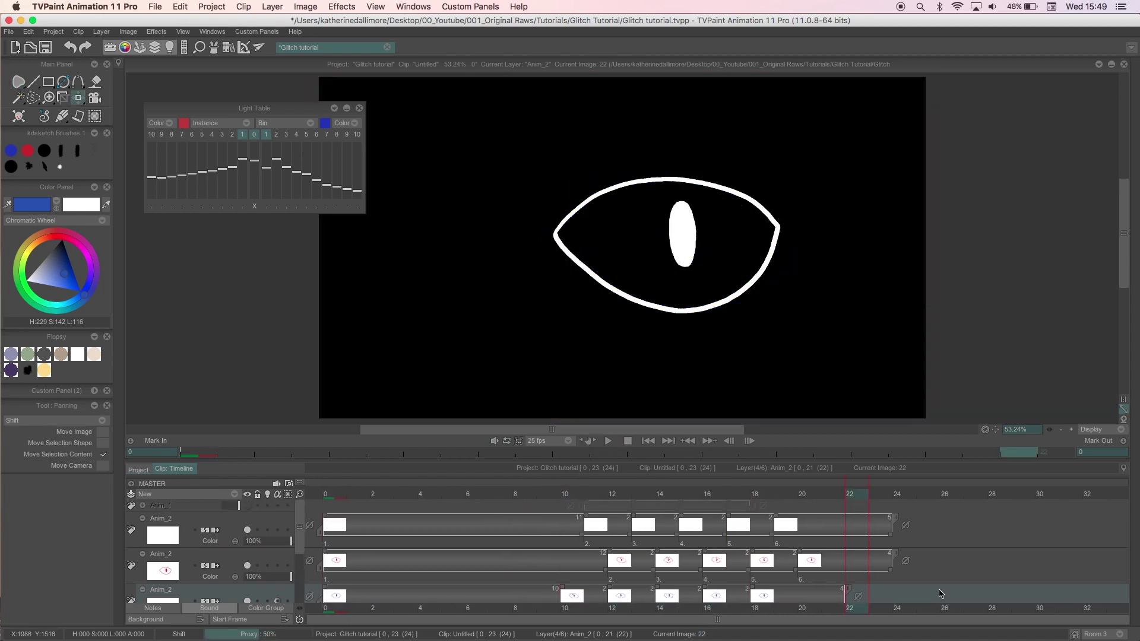
scroll(941, 593, down, 1)
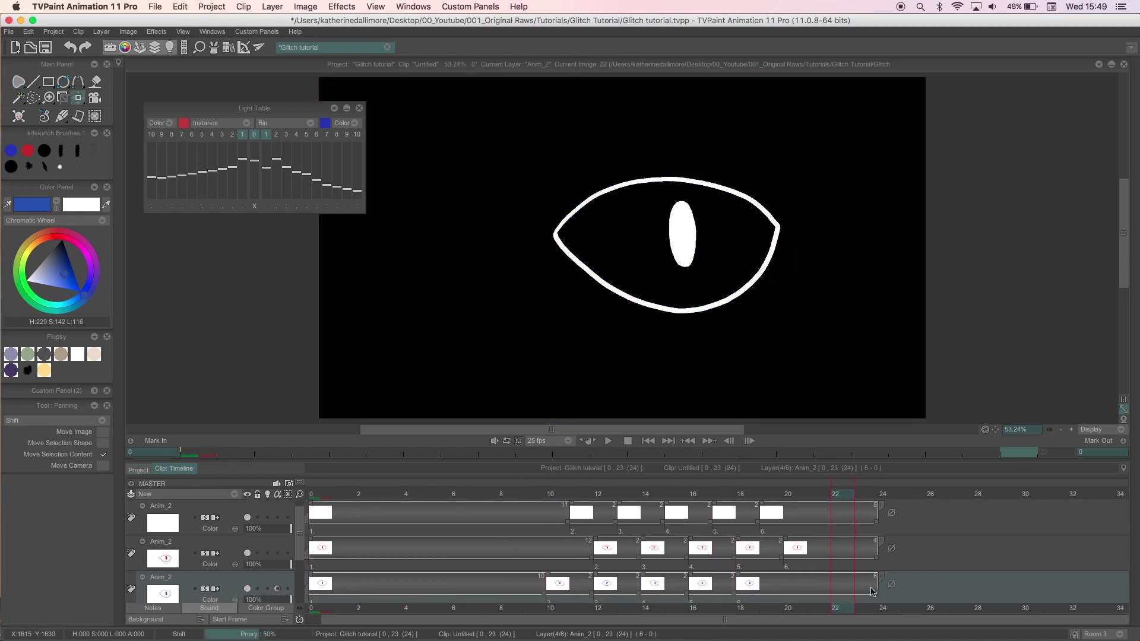
click(648, 441)
click(608, 441)
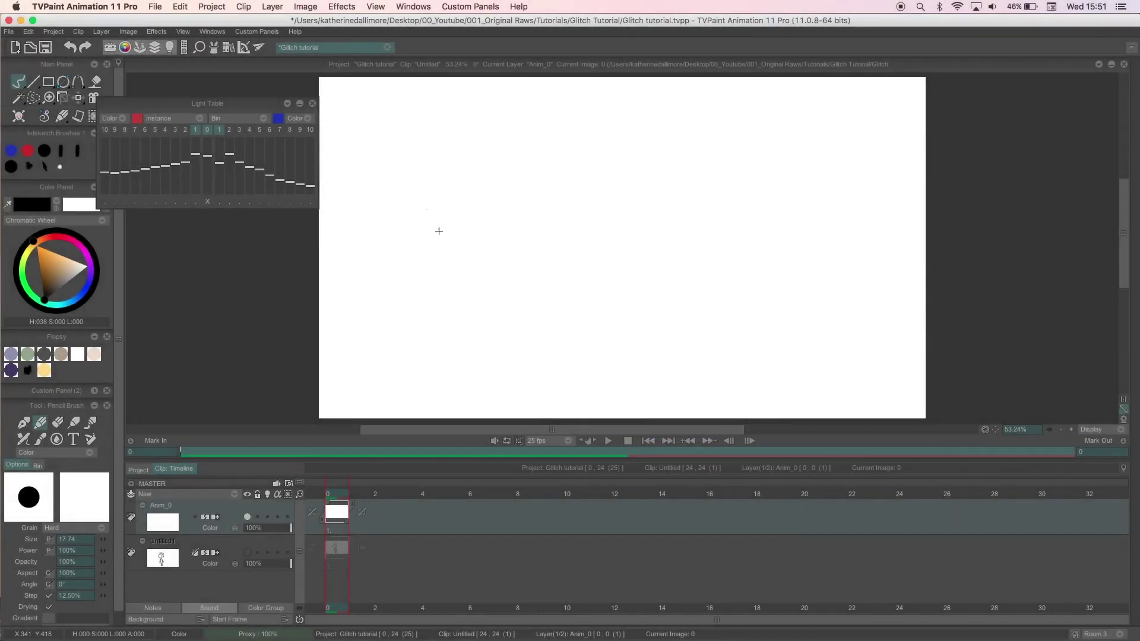
- On frame 0 of the white clip, draw a standing character in black with a round head, simple dress, straight arms and legs
drag(484, 220, 457, 161)
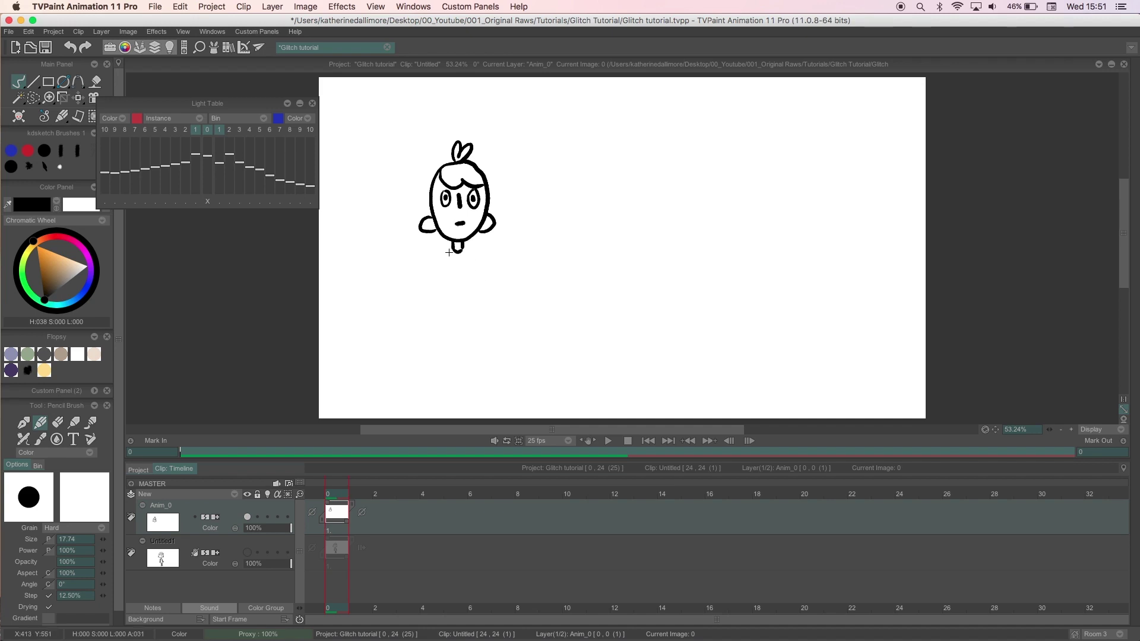
mouse_move(449, 252)
mouse_down()
mouse_move(443, 344)
mouse_move(477, 351)
mouse_up()
key(super+z)
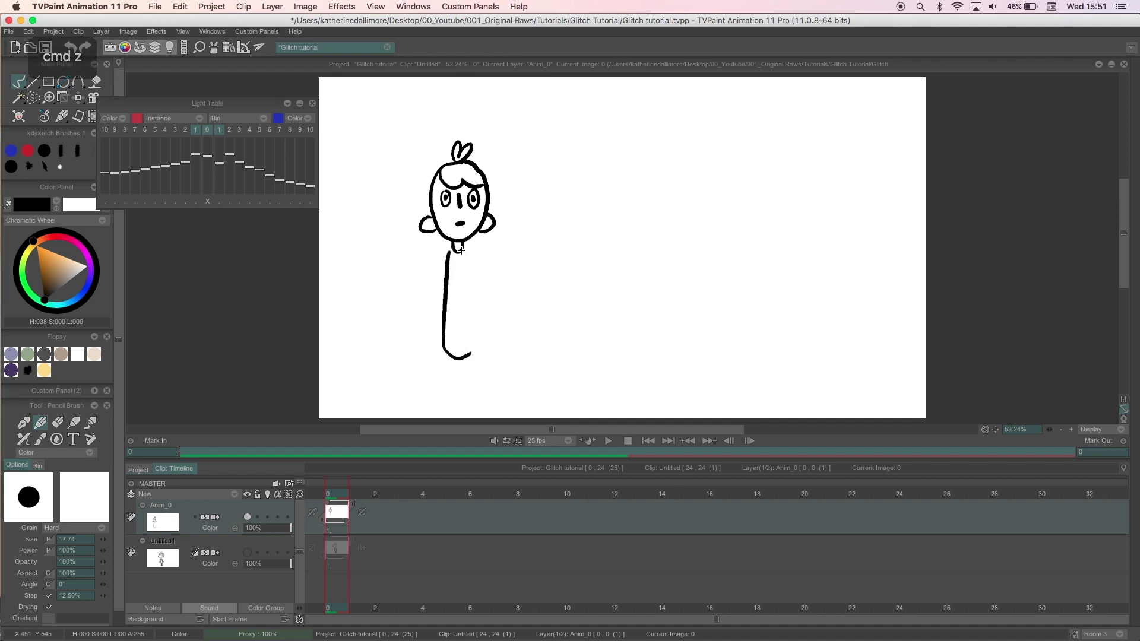
drag(465, 252, 482, 348)
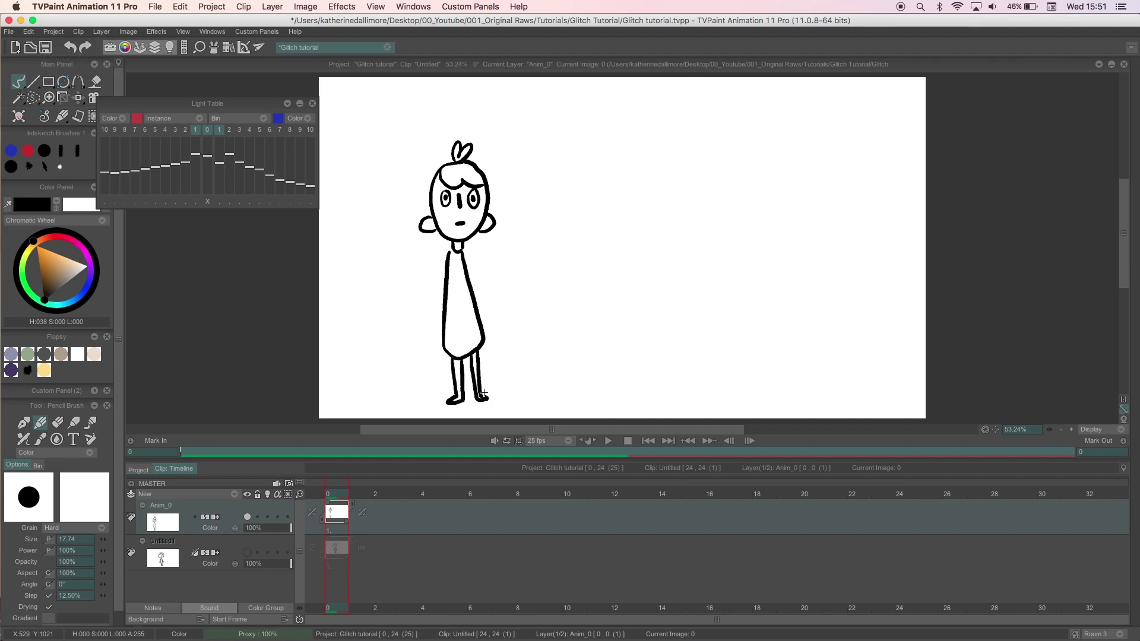
drag(440, 274, 440, 321)
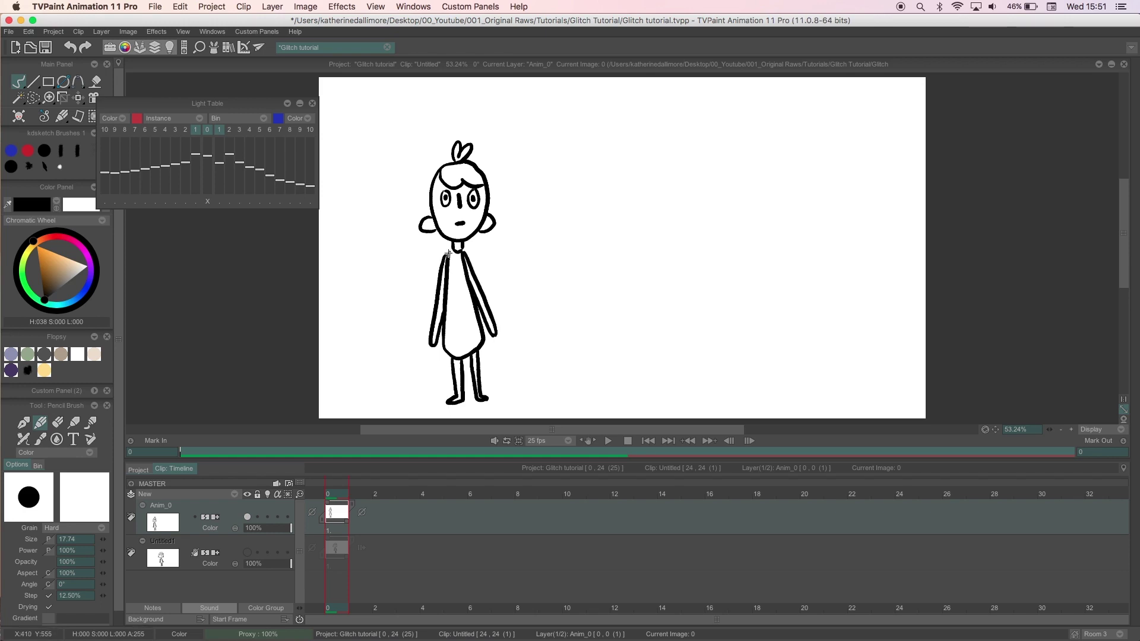
- Add a drawing at frame 1 with the light table on and draw a tilted head with huge eyes and an oversized ear
click(356, 492)
key(BackSpace)
key(l)
mouse_move(402, 173)
mouse_down()
mouse_move(469, 160)
mouse_move(456, 239)
mouse_up()
drag(428, 149, 488, 204)
drag(487, 207, 484, 241)
mouse_move(417, 222)
mouse_down()
mouse_move(407, 233)
mouse_move(428, 241)
mouse_up()
drag(470, 180, 470, 181)
drag(472, 186, 472, 209)
drag(428, 152, 420, 173)
drag(464, 149, 467, 138)
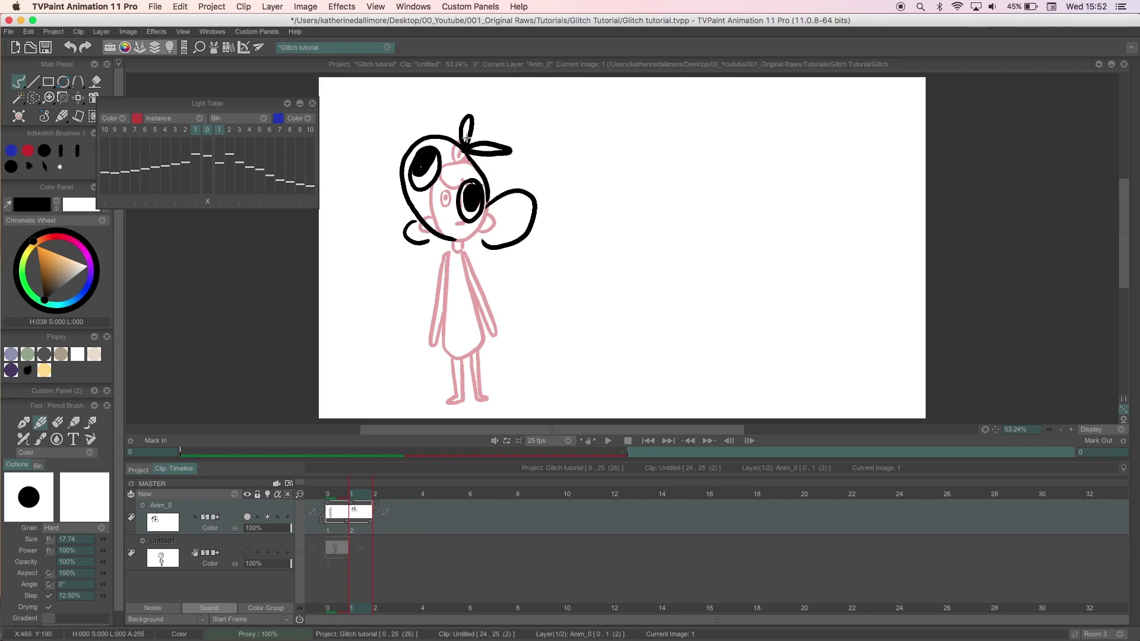
- Complete the frame 1 pose with an open mouth, neck, triangular dress, bent arms and long splayed feet
drag(439, 205, 465, 252)
mouse_move(446, 253)
mouse_down()
mouse_move(378, 305)
mouse_move(443, 274)
mouse_up()
mouse_move(464, 252)
mouse_down()
mouse_move(565, 275)
mouse_move(458, 356)
mouse_up()
drag(444, 274, 469, 354)
mouse_move(462, 356)
mouse_down()
mouse_move(459, 395)
mouse_move(561, 370)
mouse_up()
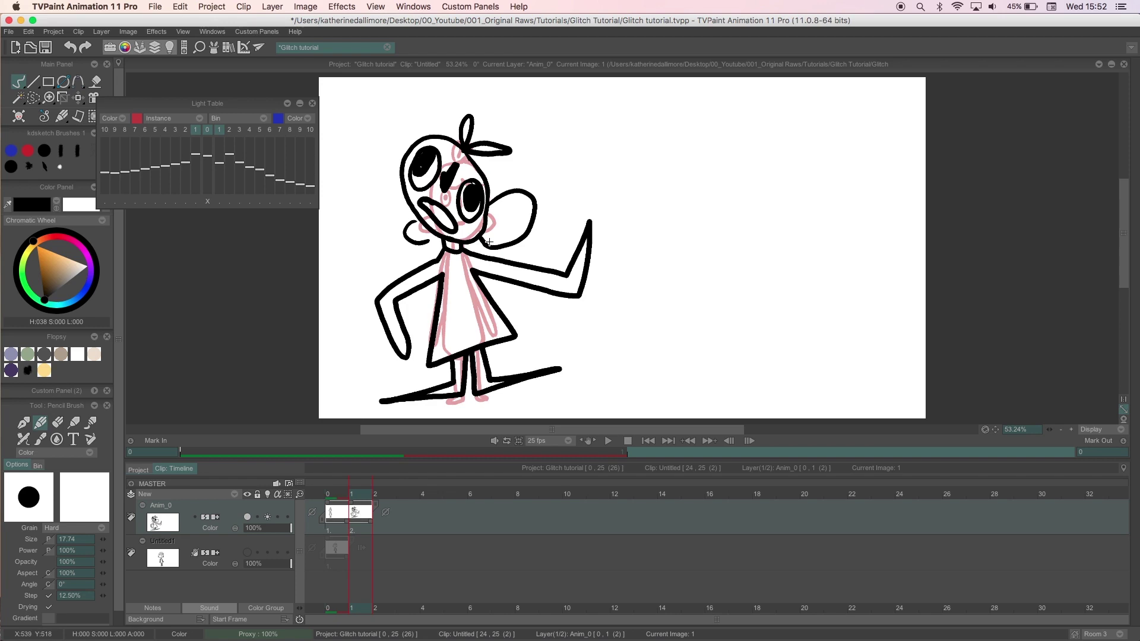
- At frame 2, set the light table to the drawing two frames back and draw a second distorted pose of the character
key(Right)
click(196, 130)
click(186, 129)
drag(446, 180, 450, 178)
drag(450, 177, 454, 179)
mouse_move(430, 188)
mouse_down()
mouse_move(521, 220)
mouse_move(512, 236)
mouse_up()
drag(405, 221, 438, 247)
drag(520, 227, 512, 246)
mouse_move(397, 219)
mouse_down()
mouse_move(414, 249)
mouse_move(412, 358)
mouse_move(403, 287)
mouse_up()
drag(404, 287, 495, 290)
drag(485, 269, 494, 289)
drag(404, 286, 435, 265)
drag(435, 358, 504, 360)
- Add a blank drawing at frame 3 and set the light table to show the drawing three frames back
key(Left)
key(Left)
key(Right)
key(Right)
key(Right)
key(Delete)
click(185, 129)
click(175, 129)
- At frame 3, draw a wide stretched head with a pointed ear, oval eyes, solid block nose and short mouth
drag(421, 199, 470, 265)
drag(618, 196, 601, 217)
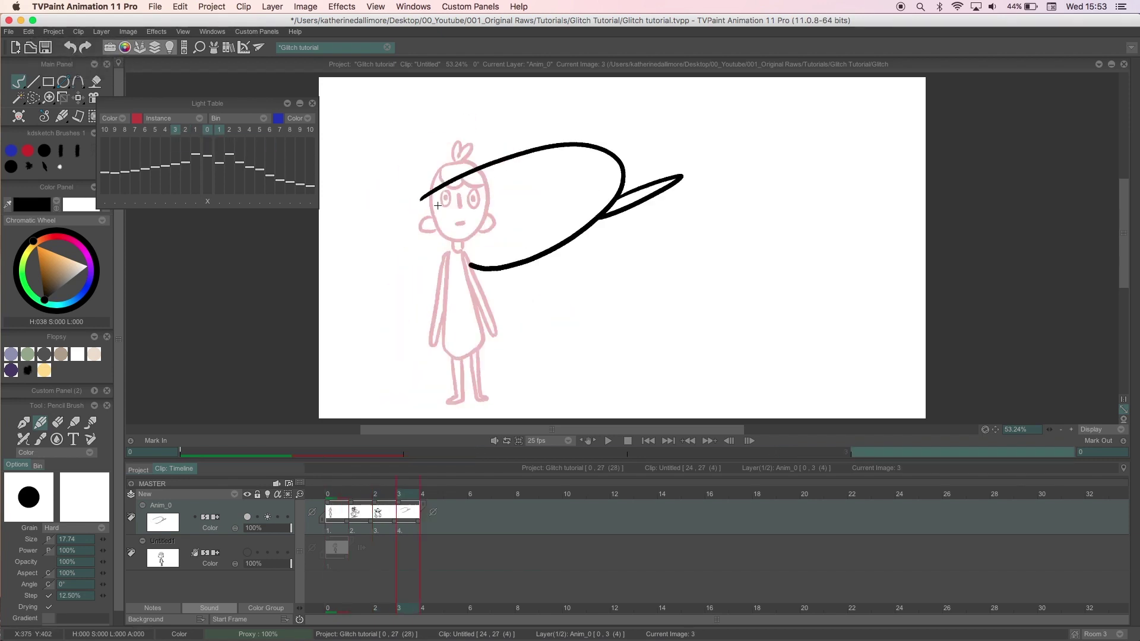
drag(594, 159, 618, 172)
drag(493, 215, 487, 220)
drag(564, 190, 600, 172)
drag(461, 231, 484, 220)
drag(530, 239, 562, 226)
drag(510, 196, 538, 222)
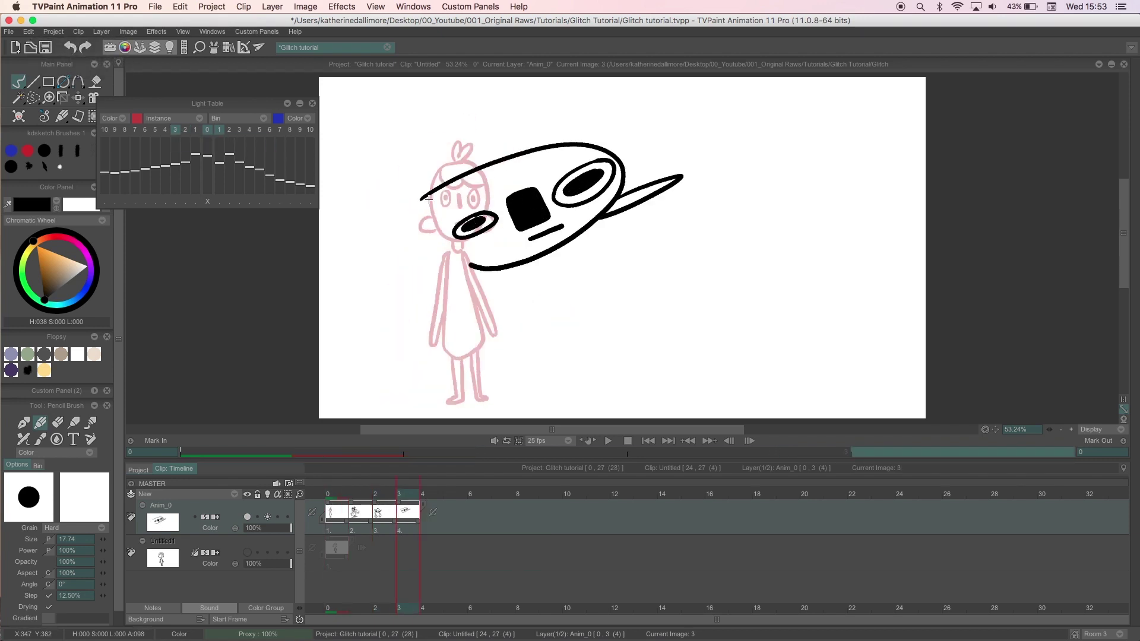
- Add hair, a large round ear, a flared dress, legs and thin arms to frame 3, and shift the whole drawing left
drag(425, 203, 603, 153)
drag(469, 169, 615, 115)
drag(523, 128, 588, 148)
drag(418, 220, 470, 267)
mouse_move(564, 244)
mouse_down()
mouse_move(668, 337)
mouse_move(552, 268)
mouse_up()
drag(535, 359, 564, 402)
drag(602, 351, 654, 359)
mouse_move(552, 267)
mouse_down()
mouse_move(418, 347)
mouse_move(716, 266)
mouse_move(510, 282)
mouse_up()
click(78, 98)
click(130, 99)
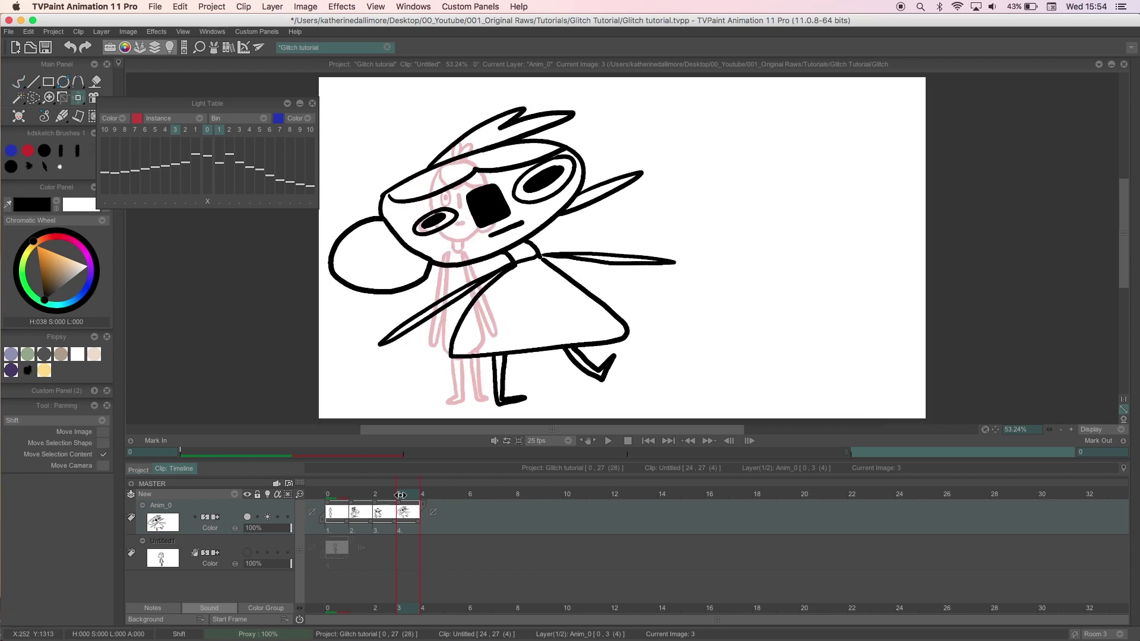
- Copy the normal standing drawing to frame 4 as the closing pose and play the animation
drag(337, 512, 431, 514)
click(609, 441)
click(608, 441)
- Hold the opening pose for nine frames, each distorted drawing for two and the closing pose through frame 22, and play the animation
drag(347, 521, 584, 522)
drag(608, 521, 680, 521)
drag(703, 521, 869, 521)
click(609, 441)
click(608, 442)
- Clear frame 14 to a blank drawing and set the light table to show the drawing one frame back
drag(741, 495, 654, 505)
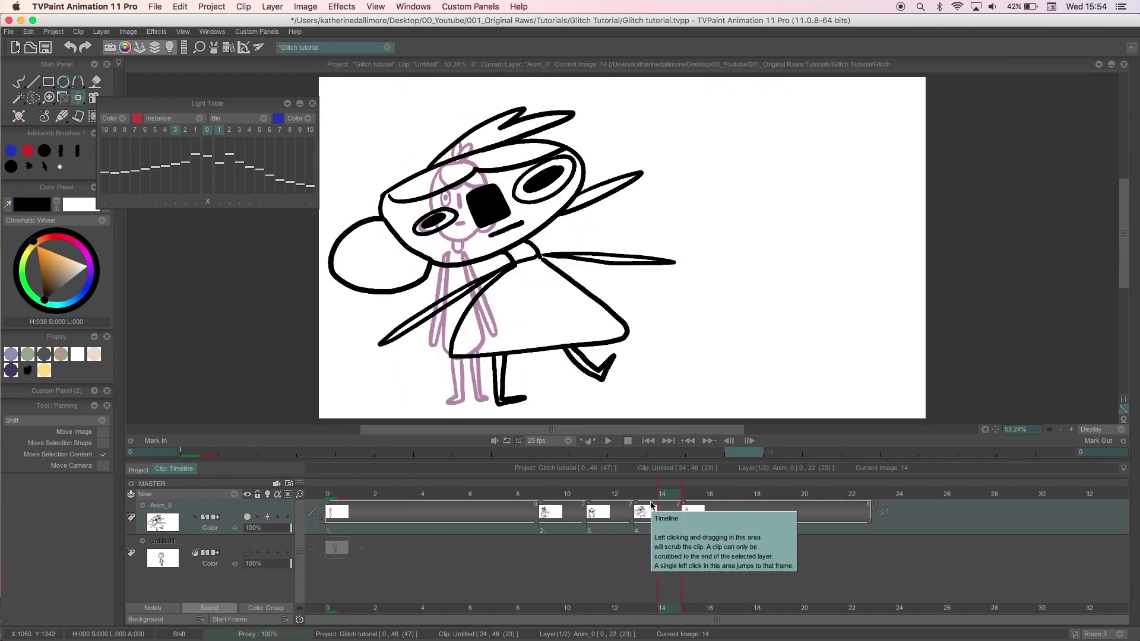
key(BackSpace)
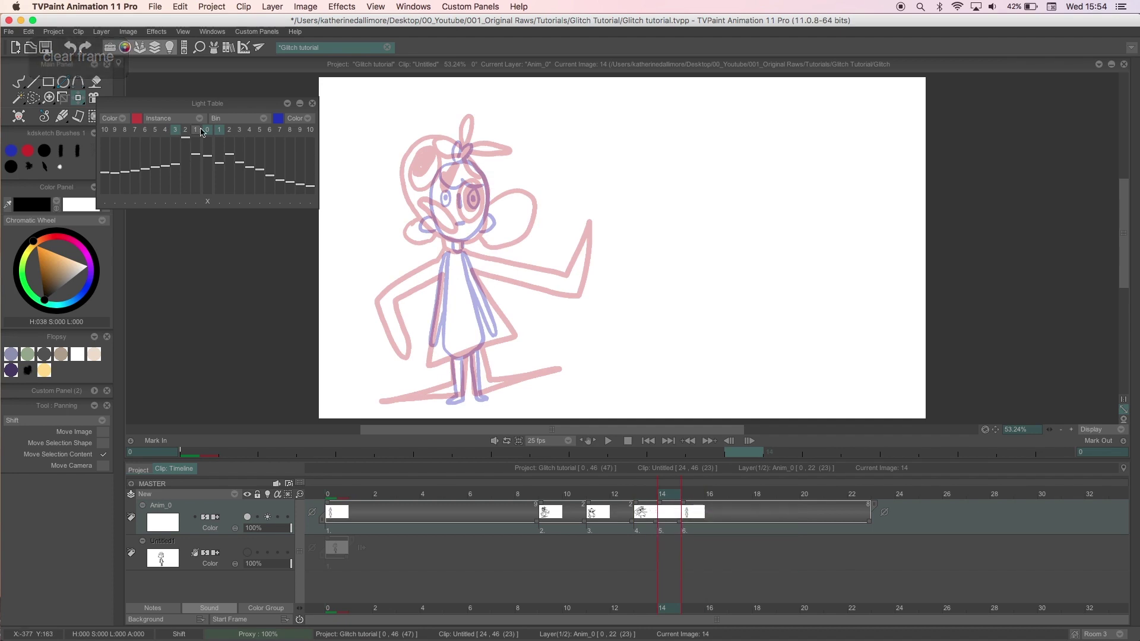
click(177, 131)
drag(186, 137, 186, 149)
click(196, 131)
key(b)
- Draw a distorted head on frame 14 with a bulging round side, mismatched eyes, one filled black, and swept hair
drag(440, 171, 472, 143)
drag(450, 192, 442, 190)
drag(534, 176, 503, 170)
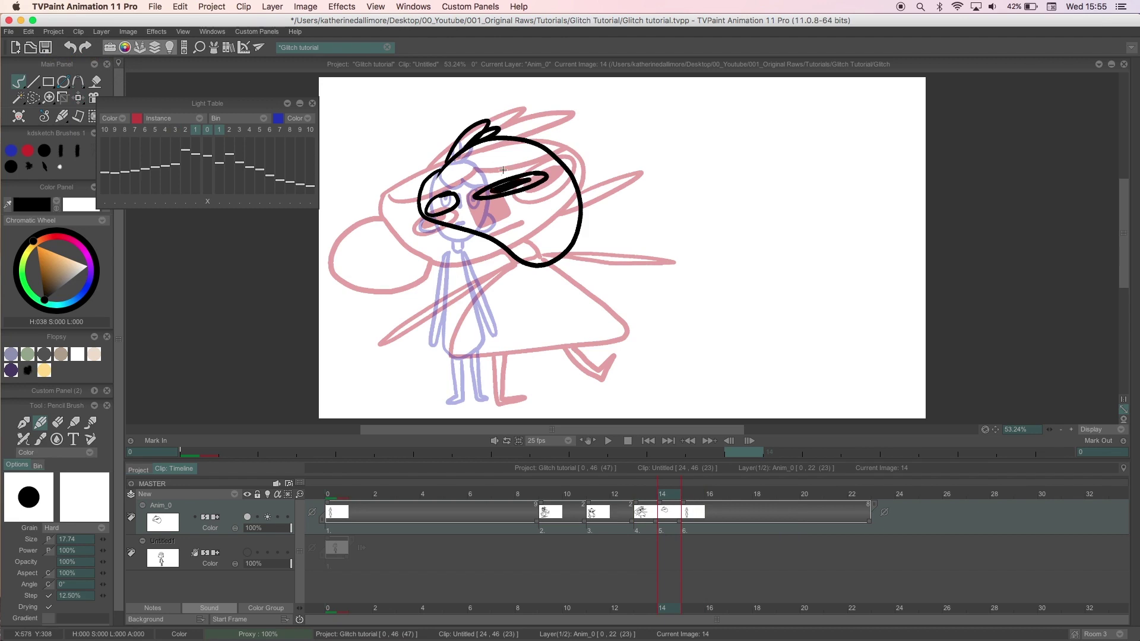
drag(434, 174, 526, 164)
drag(482, 205, 478, 201)
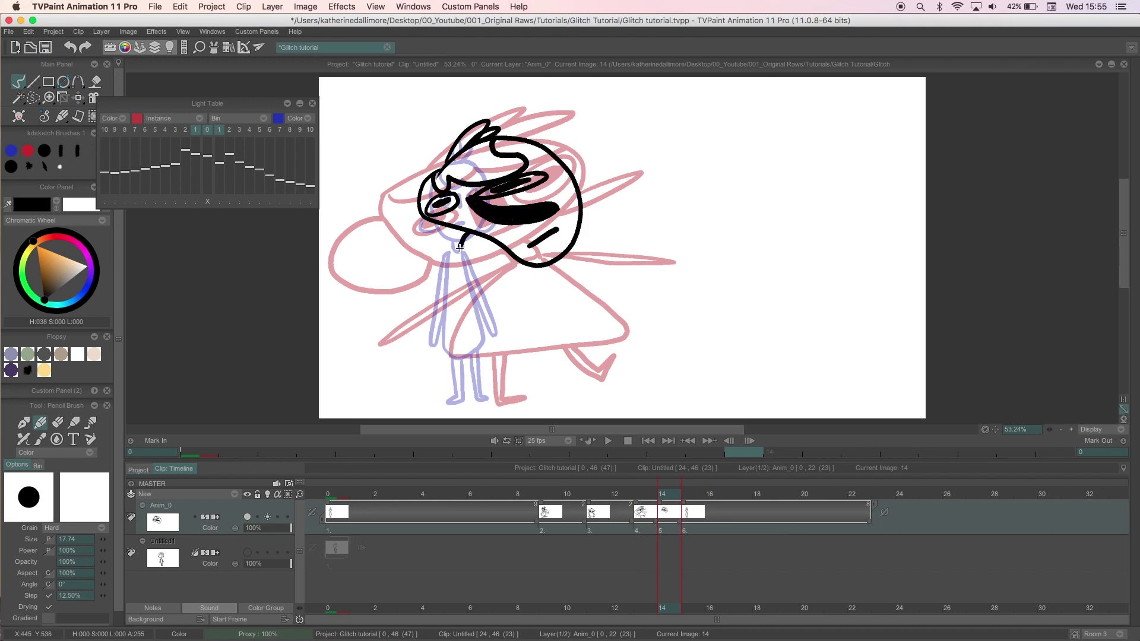
- Add a collar, a rounded dress, two curved arms and two blocky legs to the figure on frame 14
mouse_move(460, 247)
mouse_down()
mouse_move(514, 270)
mouse_move(451, 254)
mouse_move(425, 309)
mouse_move(451, 258)
mouse_up()
drag(510, 270, 576, 299)
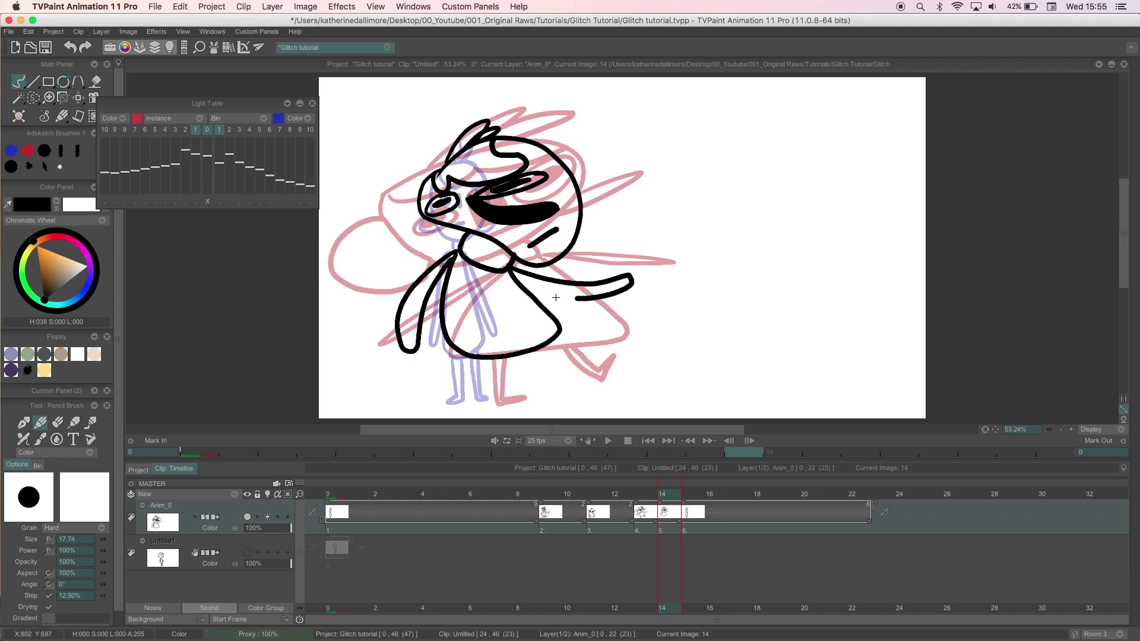
drag(513, 357, 538, 345)
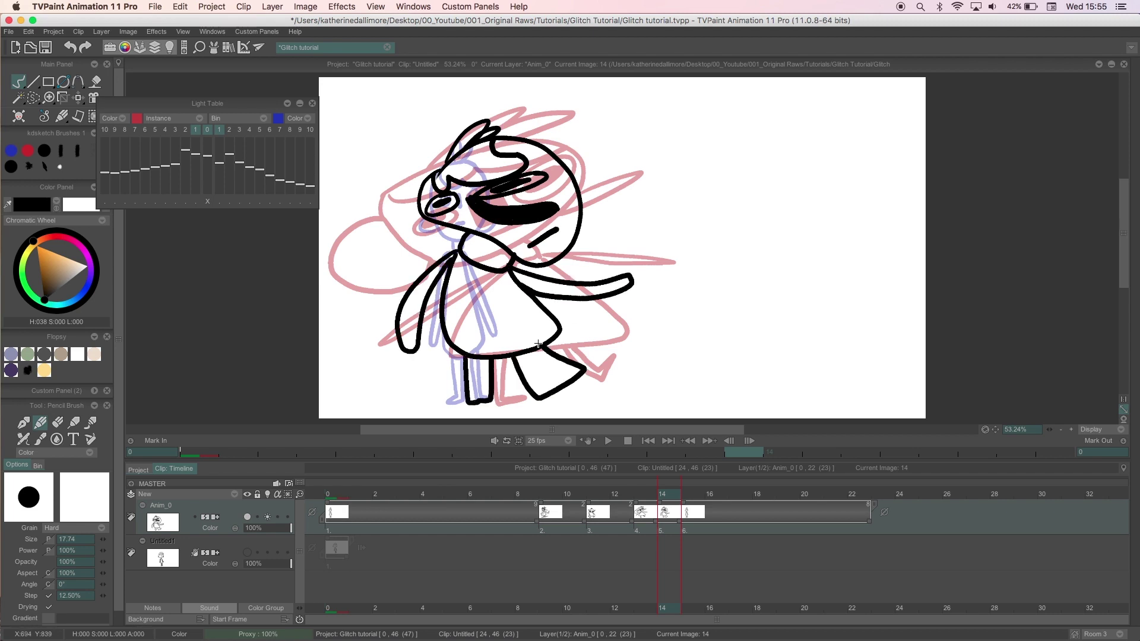
- Hold the last two distorted drawings for two frames each and play the animation from the start
drag(656, 522, 680, 522)
drag(703, 522, 728, 522)
click(649, 441)
click(607, 442)
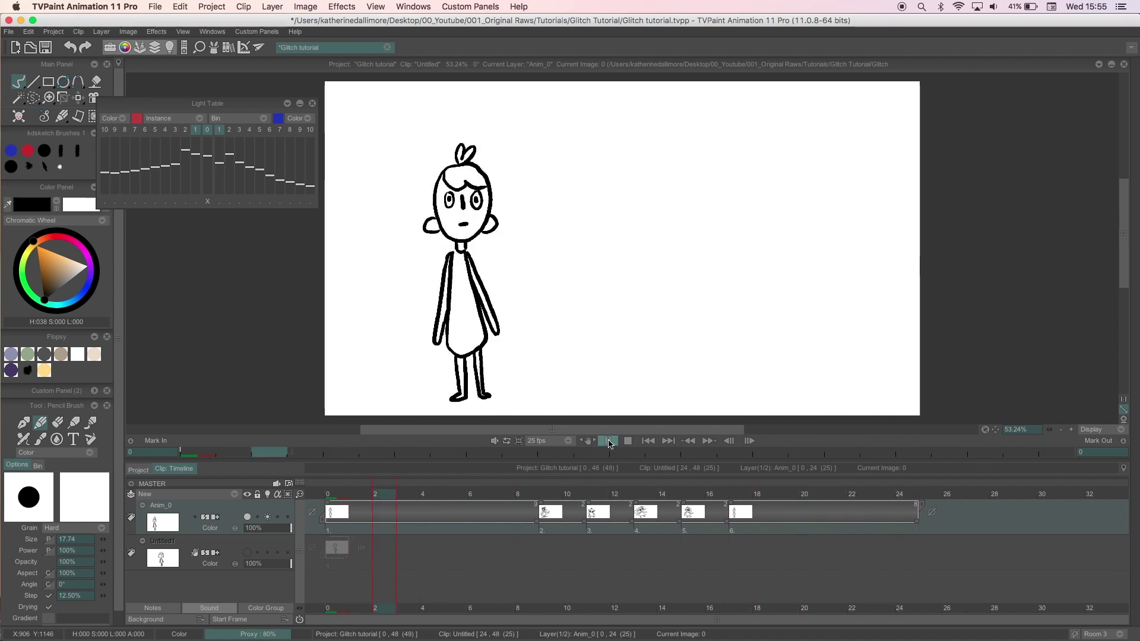
- Split the opening hold into new drawings at frames 4, 6 and 7 and redraw the character's eyes on them
click(738, 498)
click(427, 497)
right_click(427, 513)
mouse_move(445, 192)
mouse_down()
mouse_move(446, 206)
mouse_move(473, 208)
mouse_up()
click(469, 496)
click(431, 496)
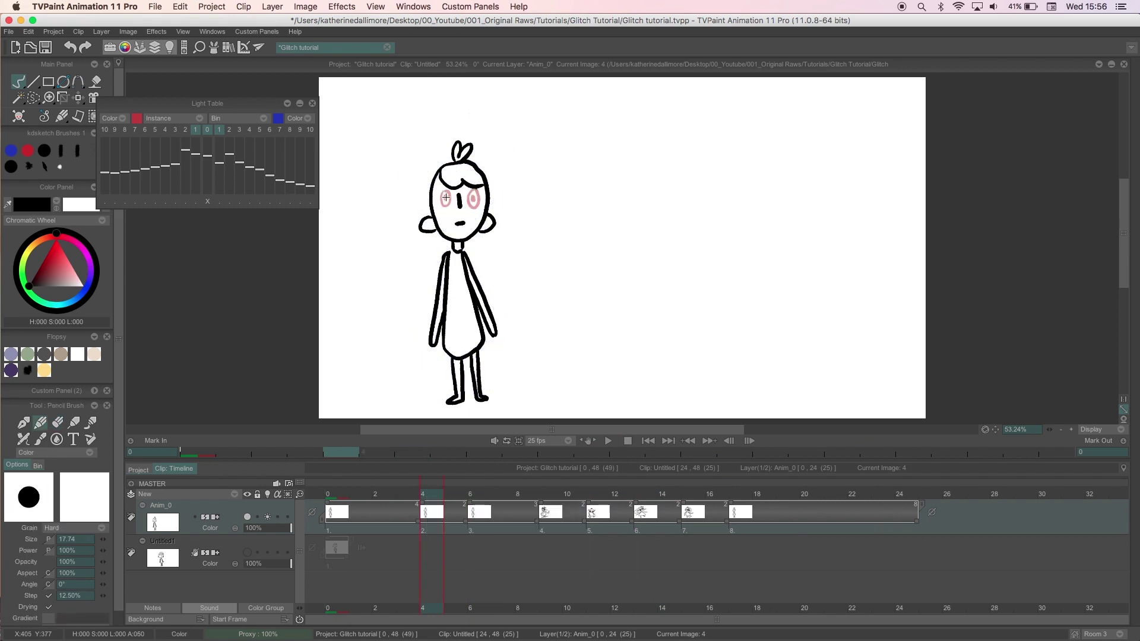
drag(454, 495, 478, 490)
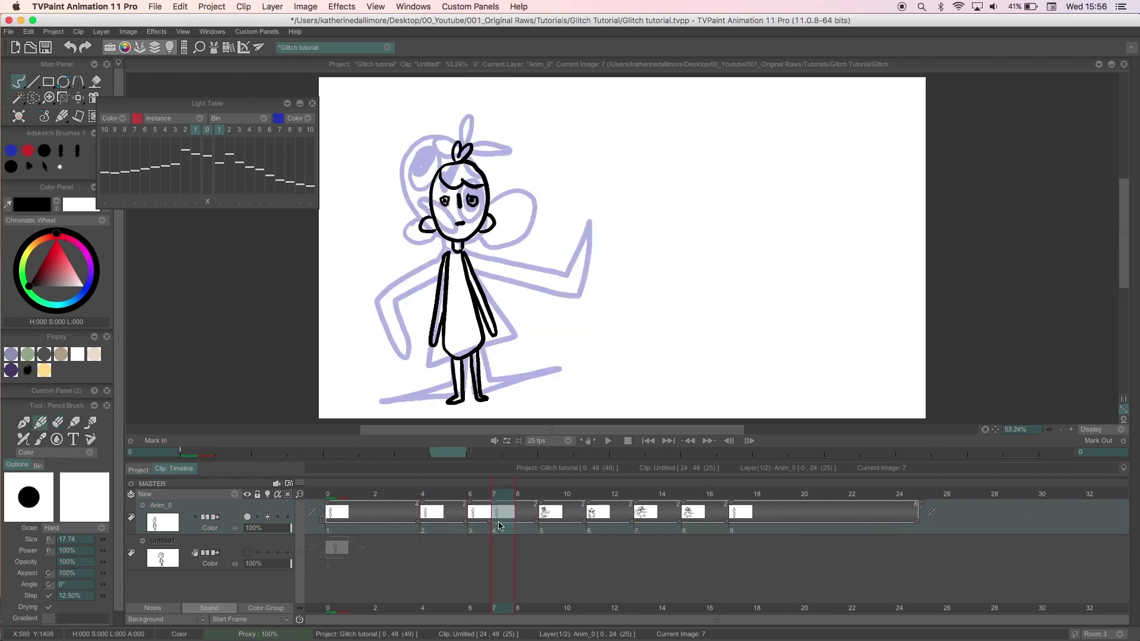
- Fill the head, ears and neck in light brown and the dress in dusty plum on layer Anim_1
drag(596, 192, 600, 204)
drag(654, 190, 646, 207)
drag(618, 215, 621, 226)
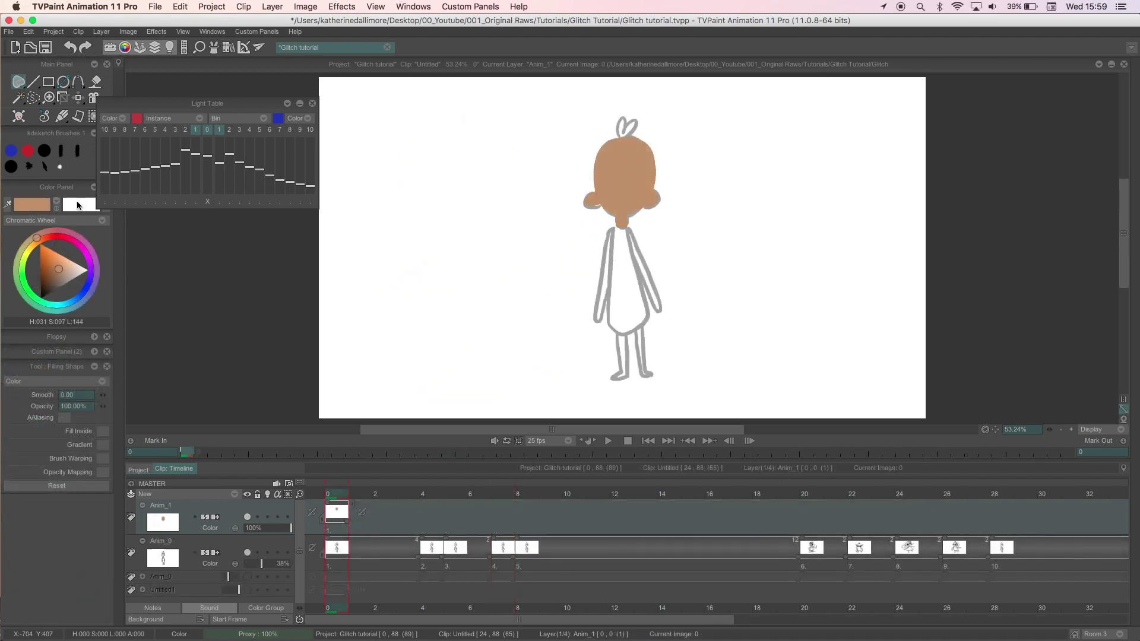
click(60, 234)
click(54, 279)
- Add an animation layer beneath Anim_1 and fill the legs and arms on it in the head's brown
click(145, 494)
drag(226, 516, 226, 554)
click(622, 208)
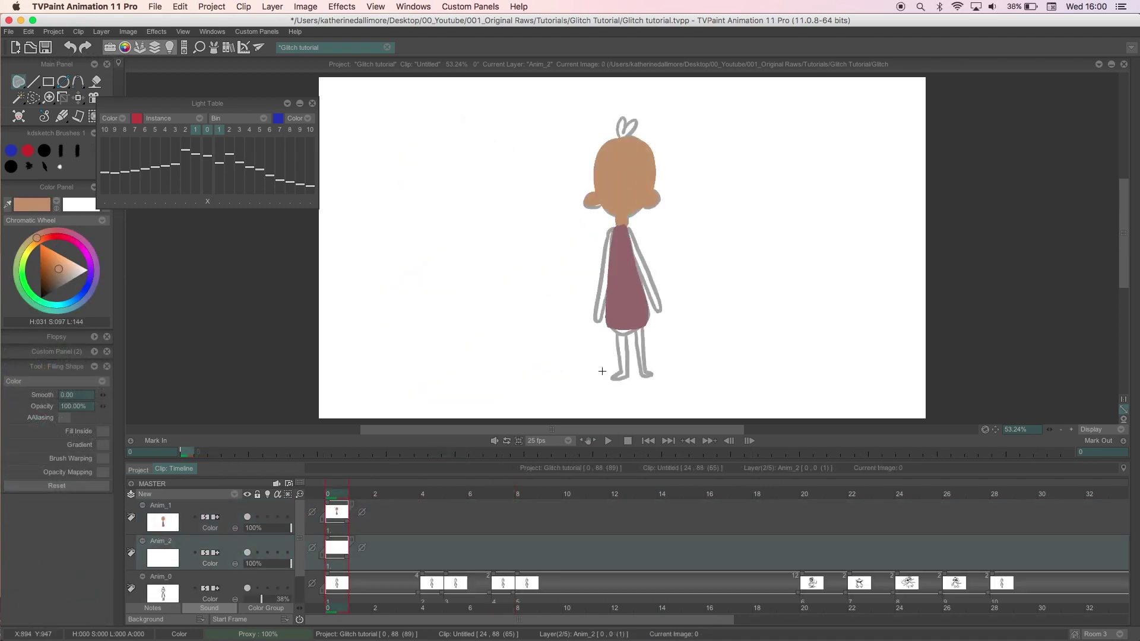
drag(618, 323, 623, 325)
drag(633, 321, 641, 324)
drag(611, 232, 626, 228)
- Lower layer Anim_1 to 56% opacity and fill the hair in dark brown over the sketch
click(52, 283)
click(261, 518)
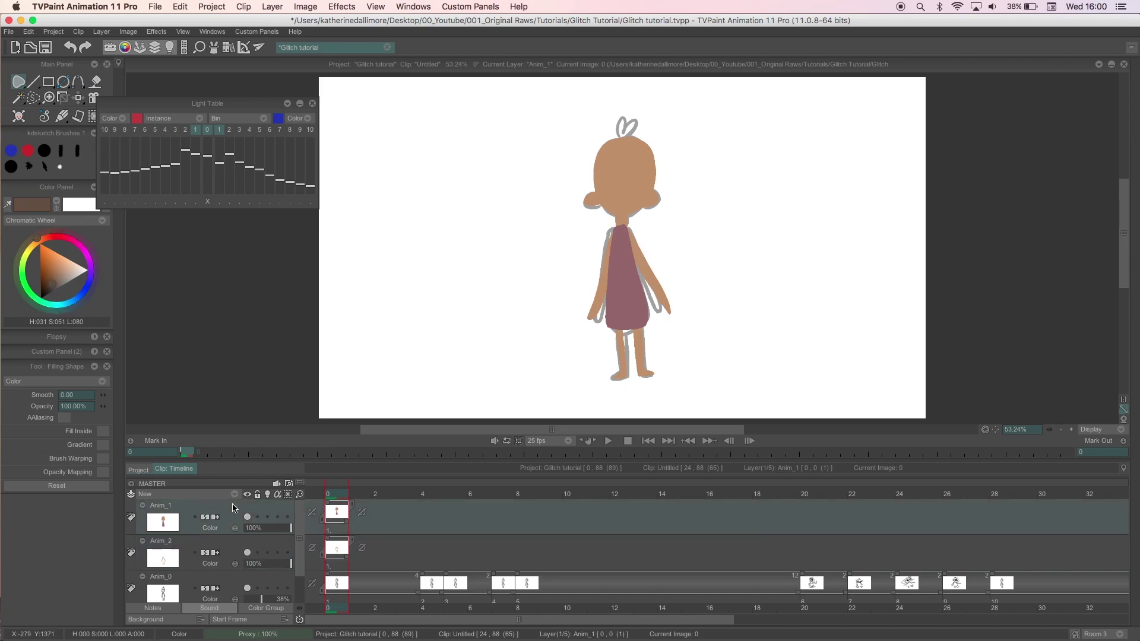
click(271, 528)
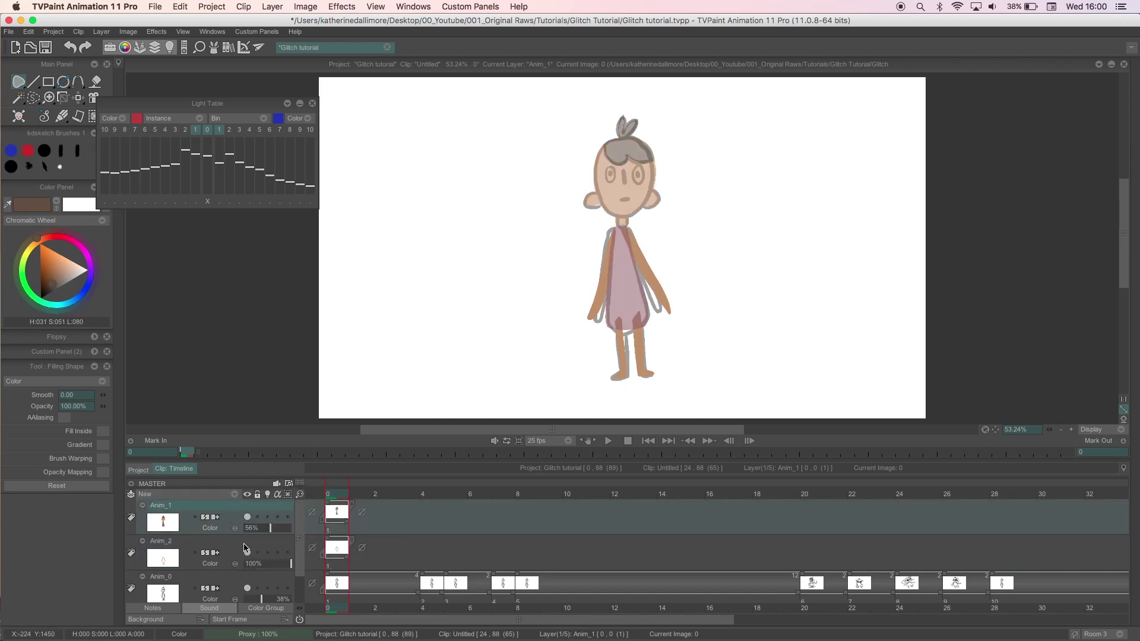
drag(605, 145, 607, 142)
- Add another animation layer, paint two white oval eyes on the face and restore layer Anim_1 to 100% opacity
click(144, 494)
click(259, 496)
drag(207, 103, 250, 51)
click(10, 167)
click(57, 208)
mouse_move(610, 169)
mouse_down()
mouse_move(609, 180)
mouse_move(661, 193)
mouse_up()
click(290, 564)
- Preserve transparency on layer Anim_1 and tint both ears a muted red
click(45, 235)
click(59, 269)
click(276, 553)
click(267, 543)
- Add an animation layer and paint a short black mouth and a dark red nose on the face
click(34, 293)
click(145, 494)
click(262, 495)
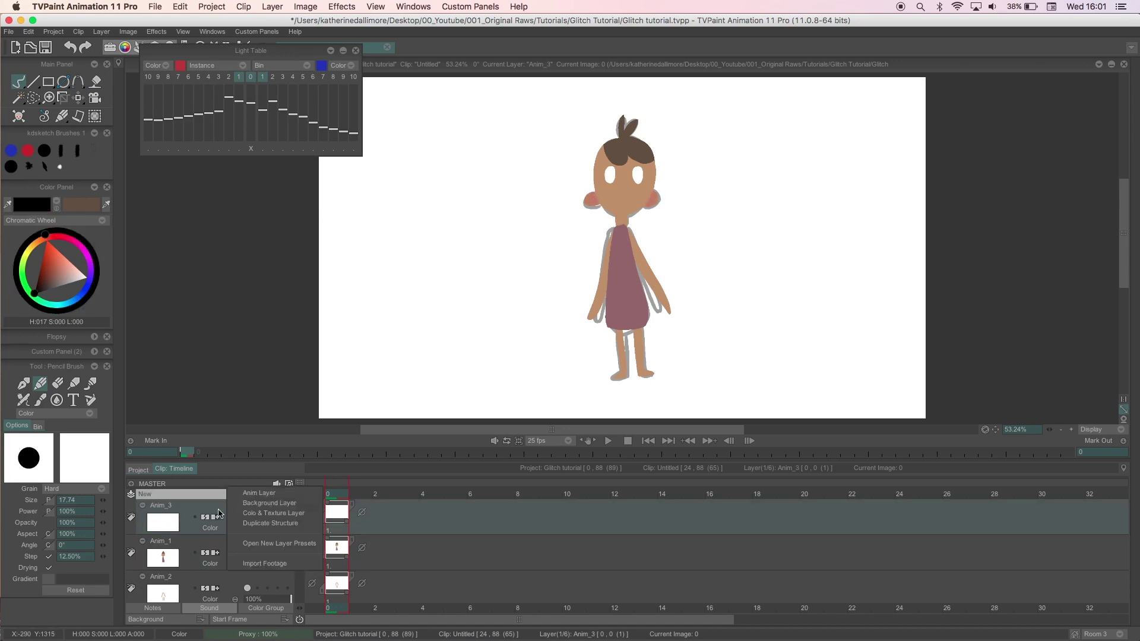
click(70, 47)
click(46, 278)
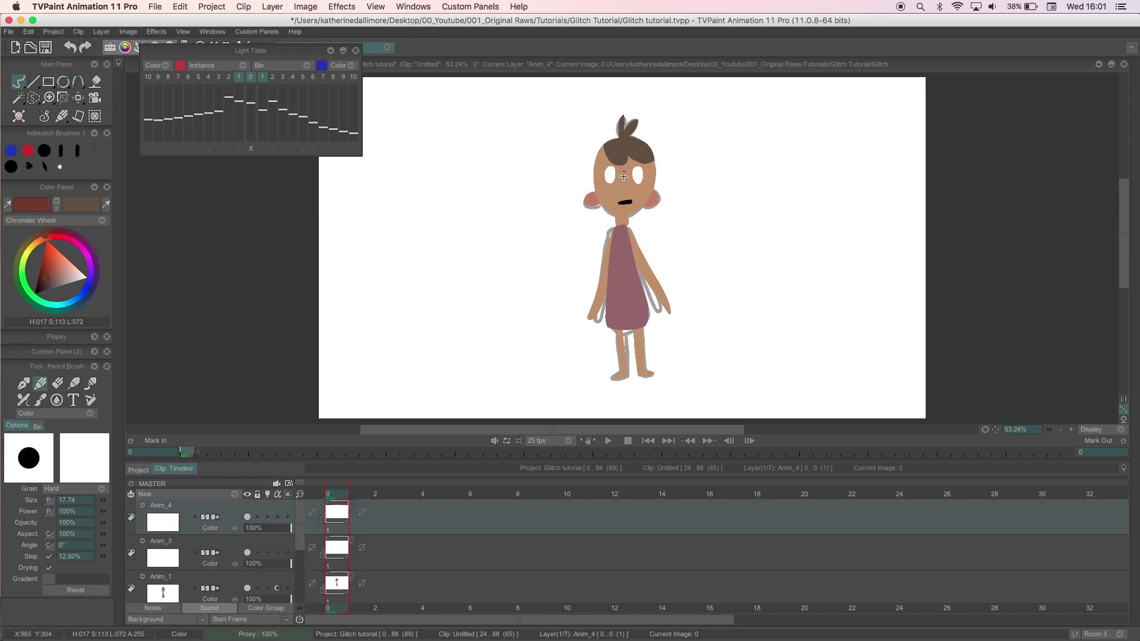
drag(623, 173, 624, 191)
- Turn off transparency preservation on layer Anim_1
drag(300, 536, 300, 568)
click(161, 548)
click(161, 513)
click(277, 524)
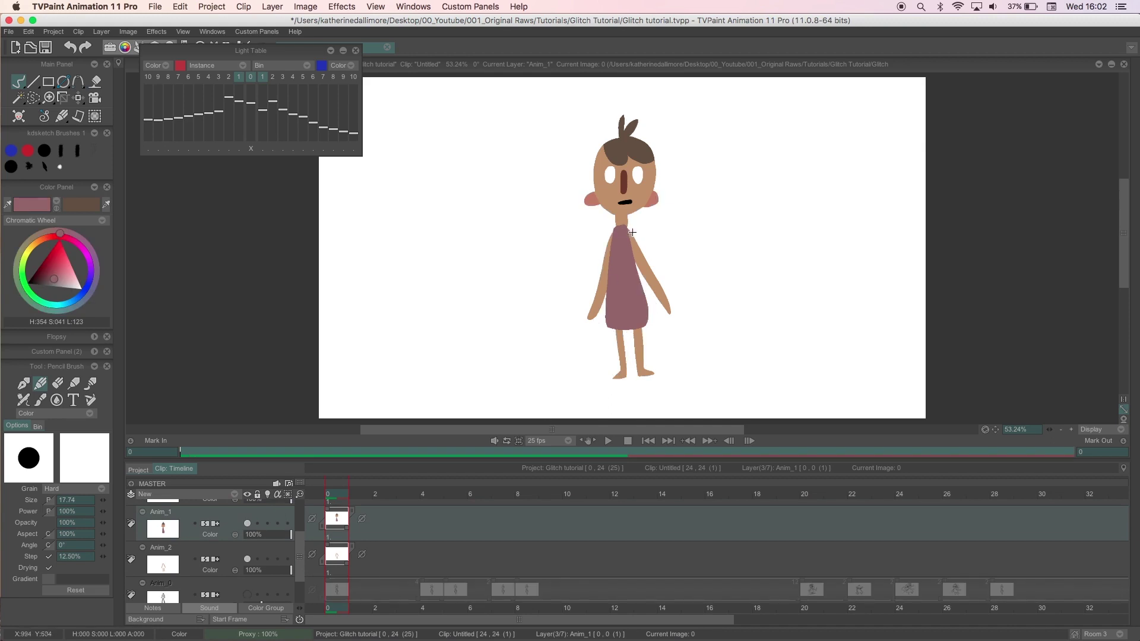
- Extend the coloured character's layers so their first drawing holds through frame 4
click(433, 540)
drag(300, 561, 299, 553)
drag(347, 575, 443, 575)
drag(347, 539, 442, 540)
drag(347, 541, 442, 541)
drag(347, 521, 443, 521)
click(247, 518)
click(247, 518)
click(161, 522)
drag(299, 530, 300, 561)
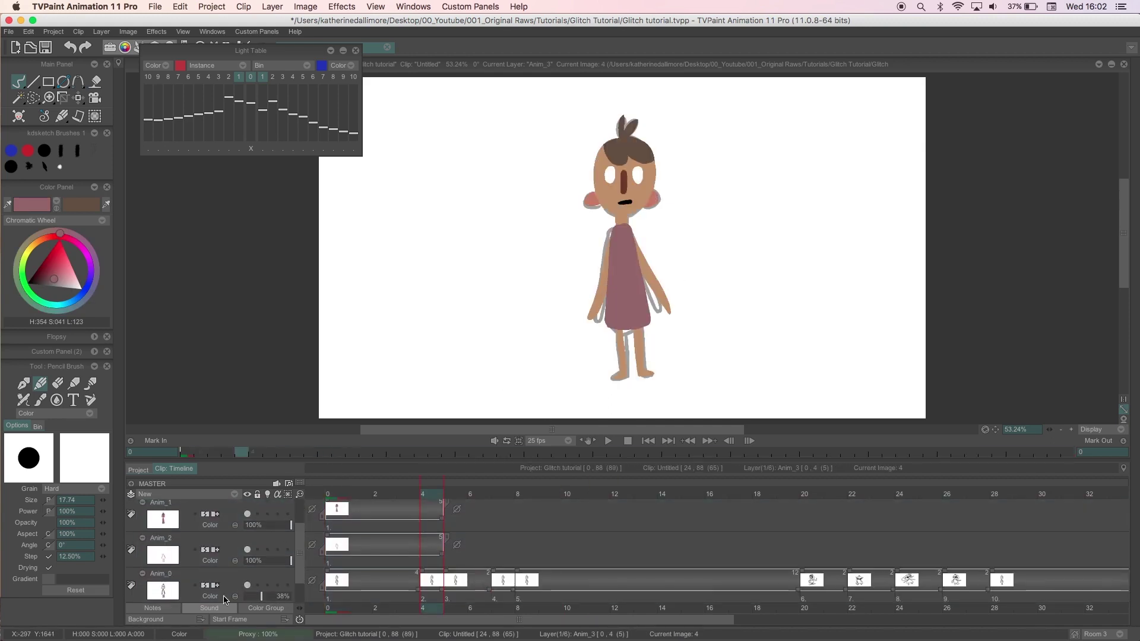
- Move the line drawing layer Anim_0 to the top of the stack with Multiply blending and 15% opacity
click(214, 596)
click(246, 483)
drag(161, 585, 161, 506)
drag(291, 528, 250, 528)
- Clear the eyes on layer Anim_3 at frame 4 and repaint them in white there and on the following drawing
click(81, 289)
scroll(800, 341, up, 3)
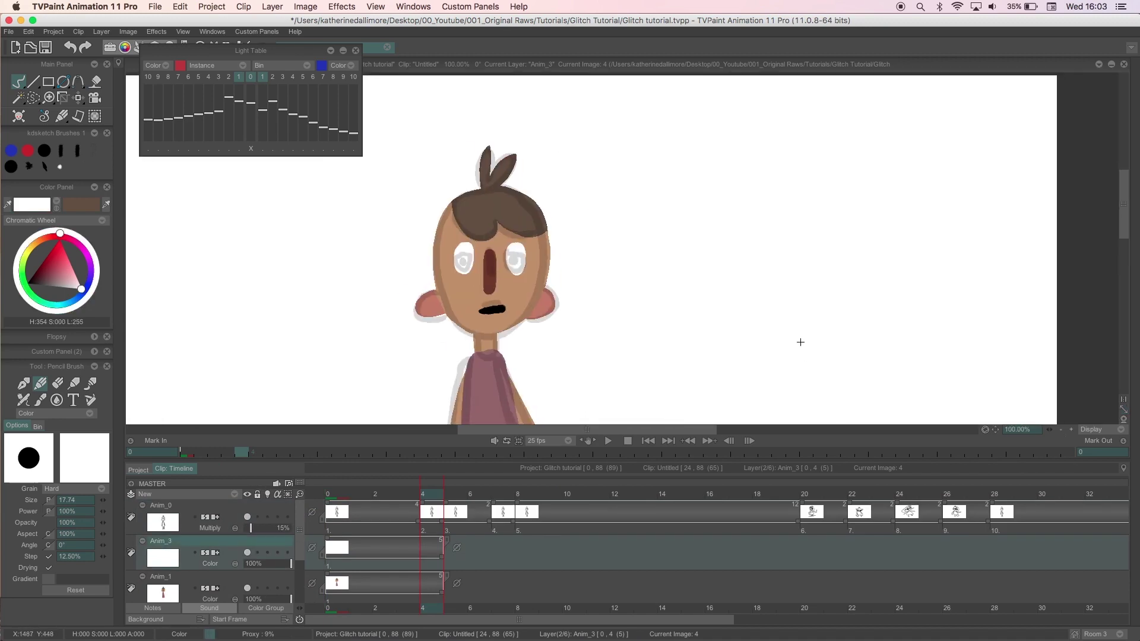
key(BackSpace)
click(267, 552)
drag(506, 259, 525, 268)
drag(452, 260, 471, 268)
key(Right)
drag(507, 268, 513, 273)
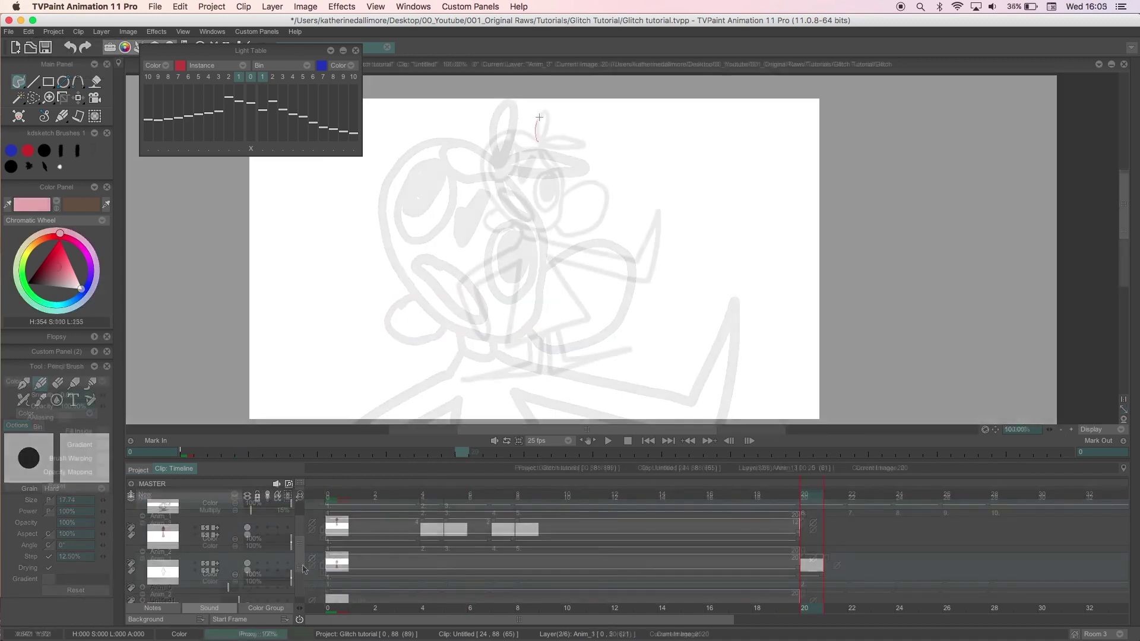
- Trace the distorted pose at frame 20 on layer Anim_1 as a solid crimson silhouette, including head, arms, dress and legs
drag(537, 141, 575, 140)
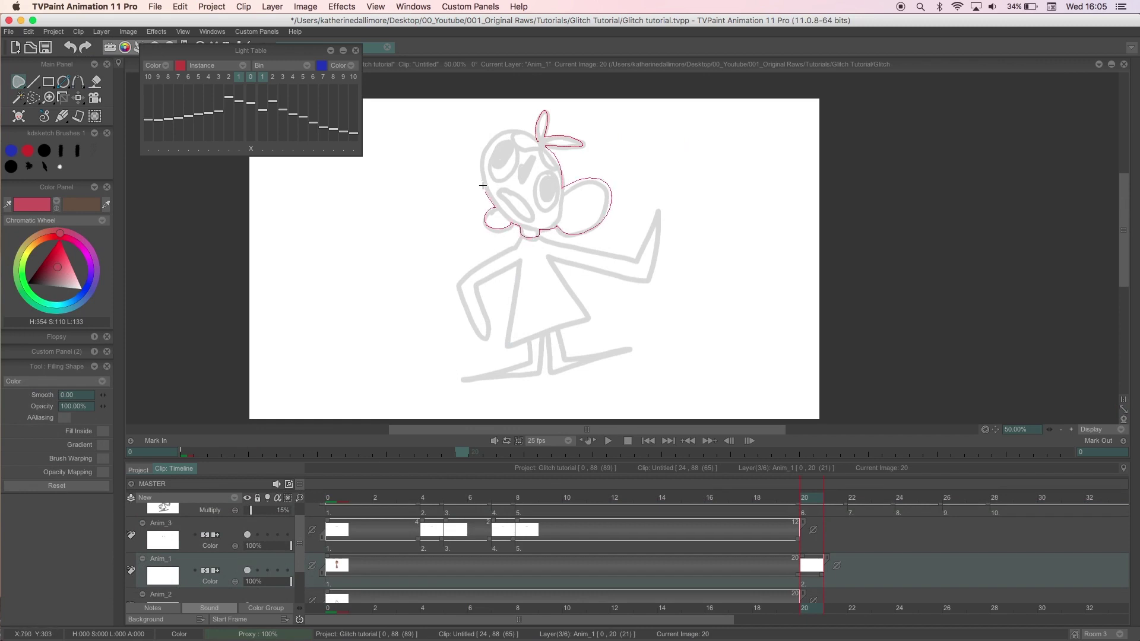
drag(525, 133, 527, 134)
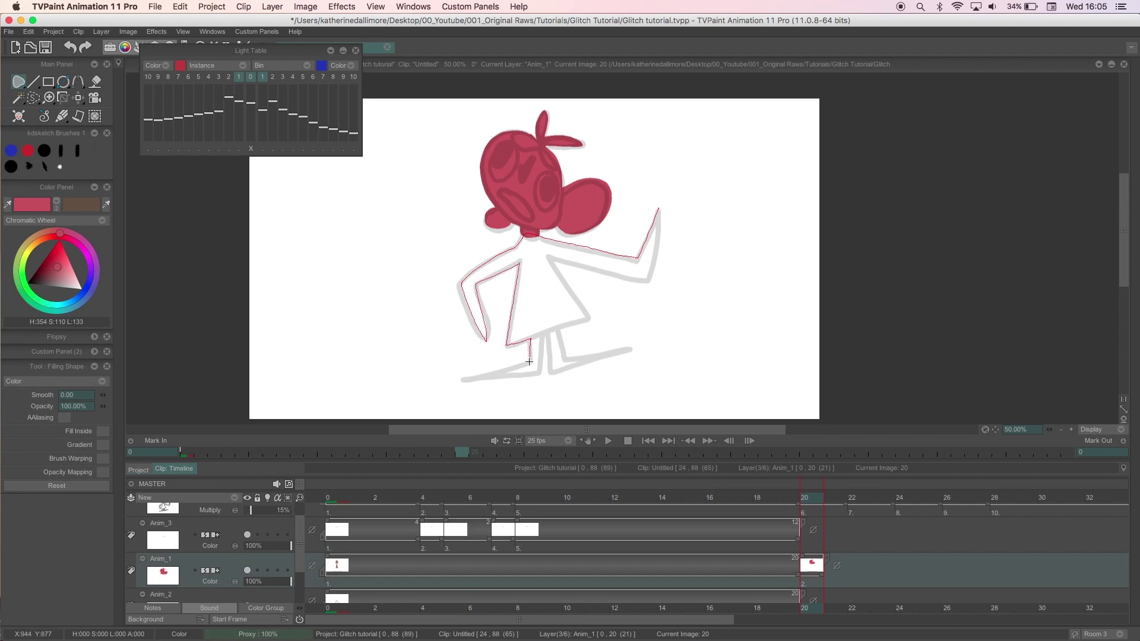
drag(585, 365, 585, 357)
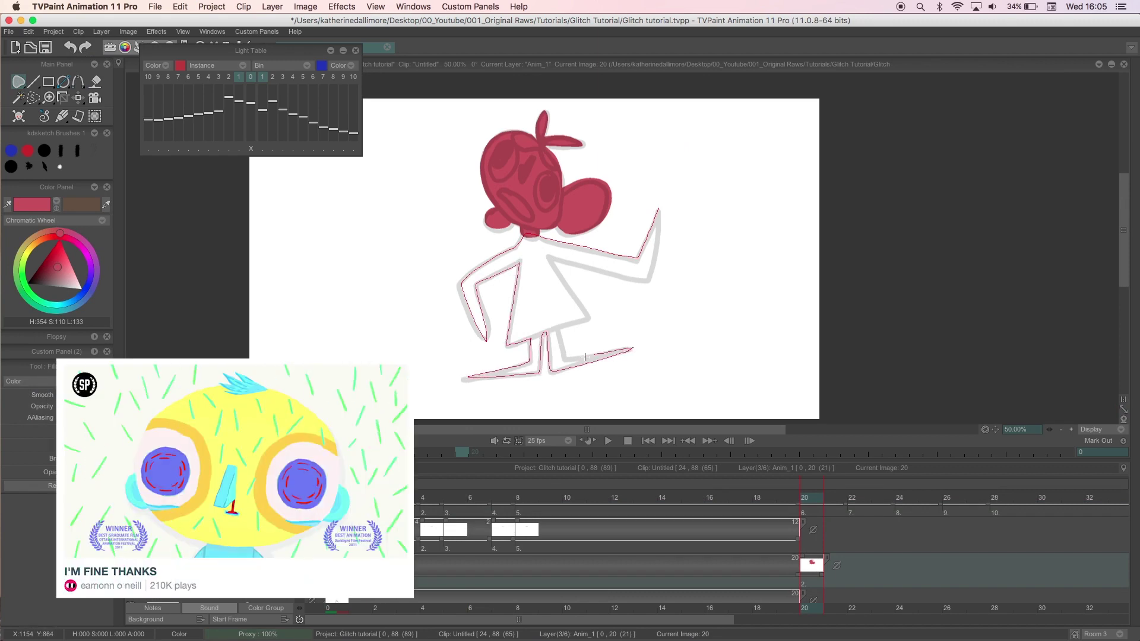
drag(649, 266, 651, 263)
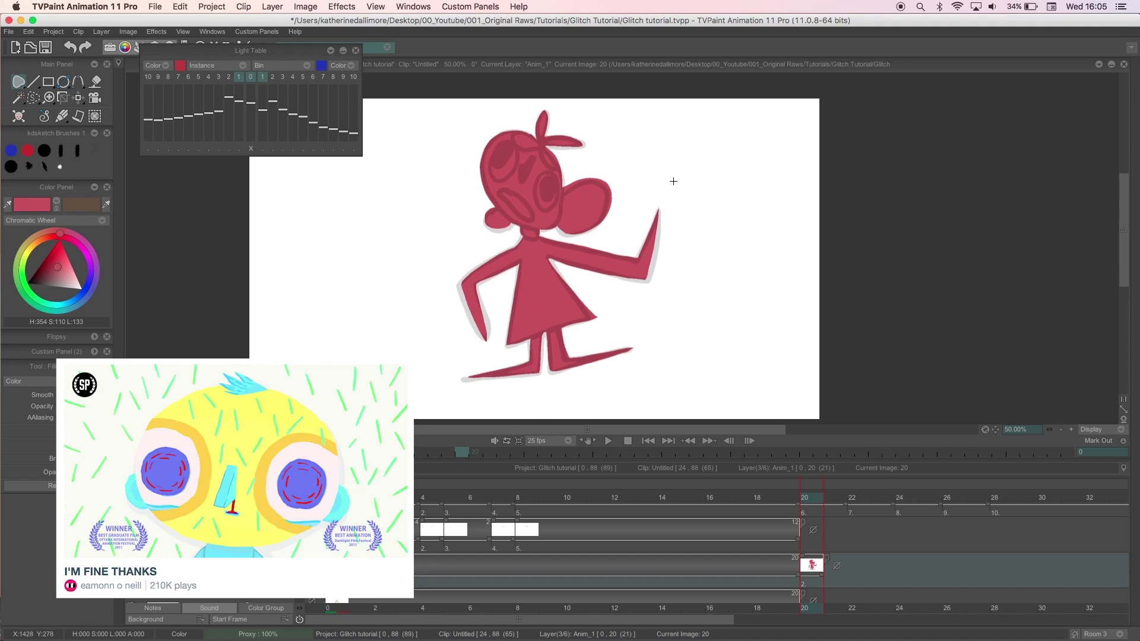
- Trace the distorted pose at frame 22 on layer Anim_1 as a solid crimson silhouette
click(852, 499)
drag(520, 173, 527, 169)
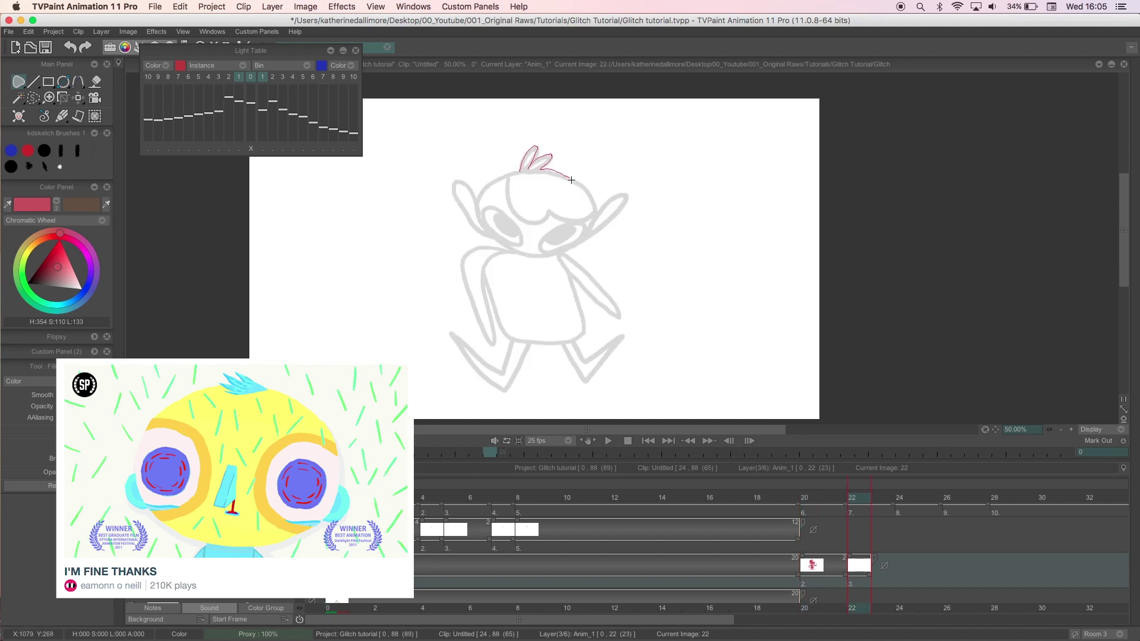
mouse_move(620, 193)
mouse_down()
mouse_move(564, 249)
mouse_move(621, 318)
mouse_up()
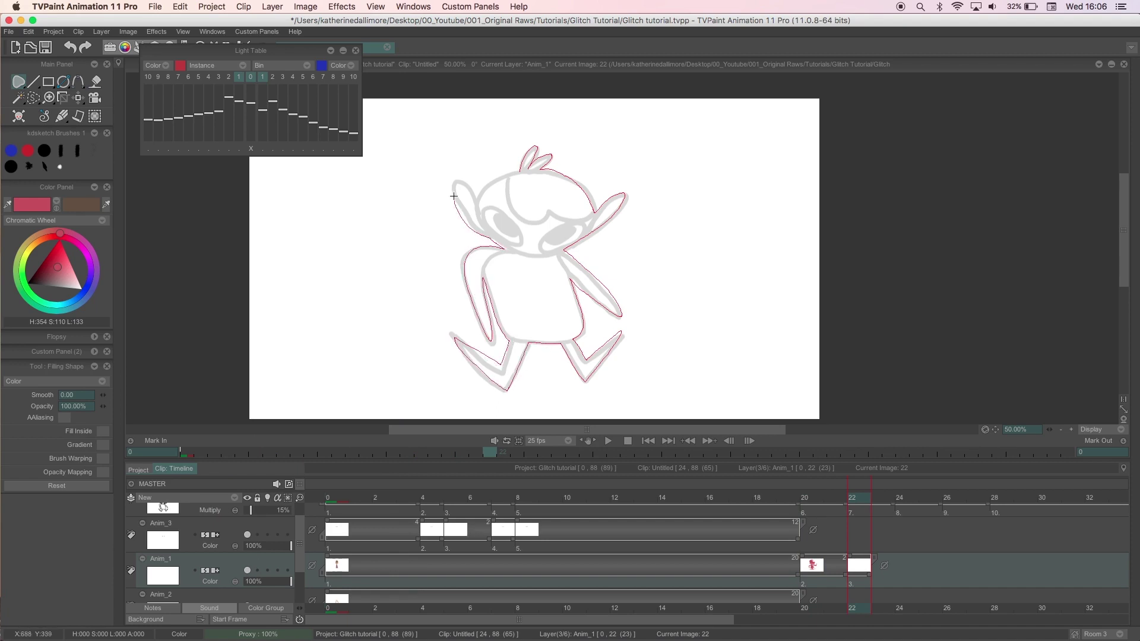
drag(514, 169, 588, 115)
- Trace the tilted pose with the large round ear at frame 24 as a solid crimson silhouette
key(Right)
key(Right)
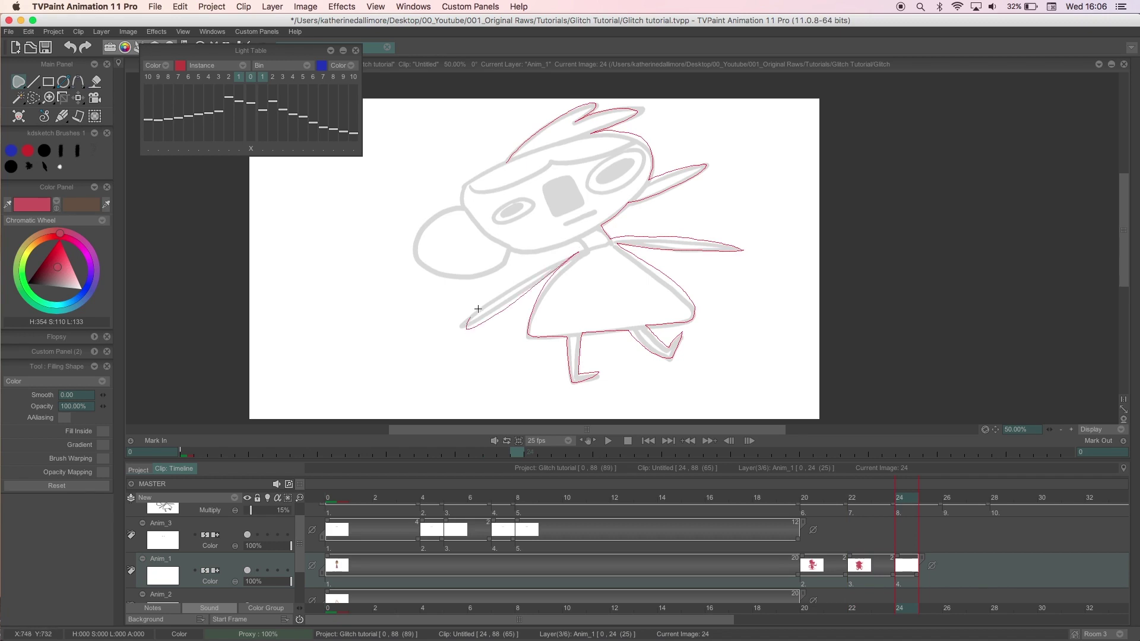
drag(413, 259, 417, 265)
- Trace the distorted pose at frame 26 on layer Anim_1 as a solid crimson silhouette
key(Right)
key(Right)
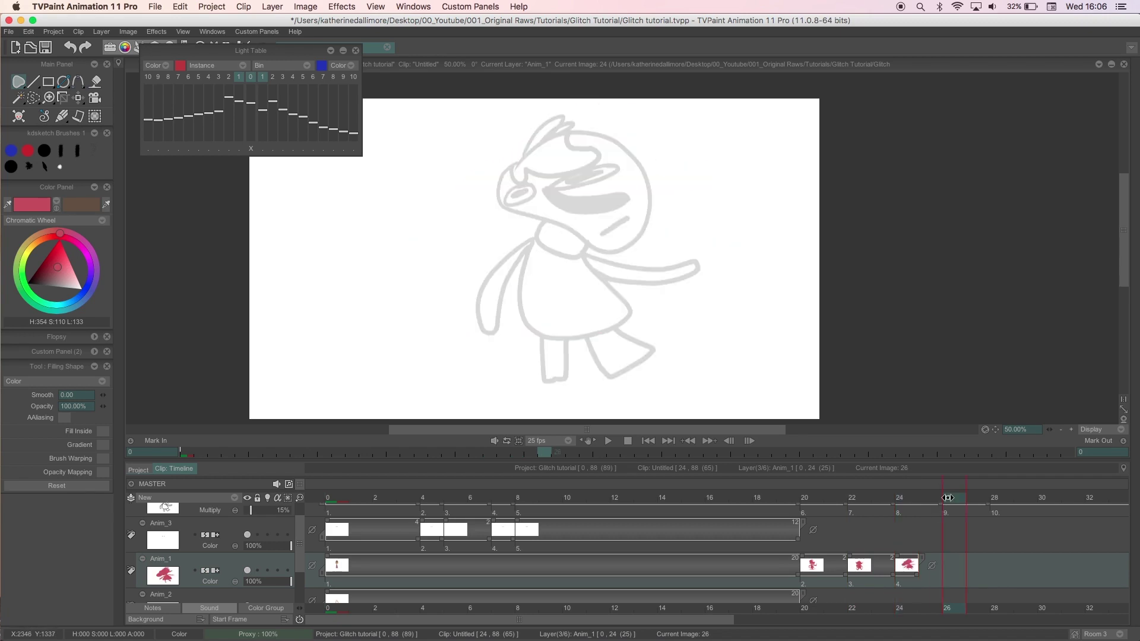
drag(523, 155, 532, 134)
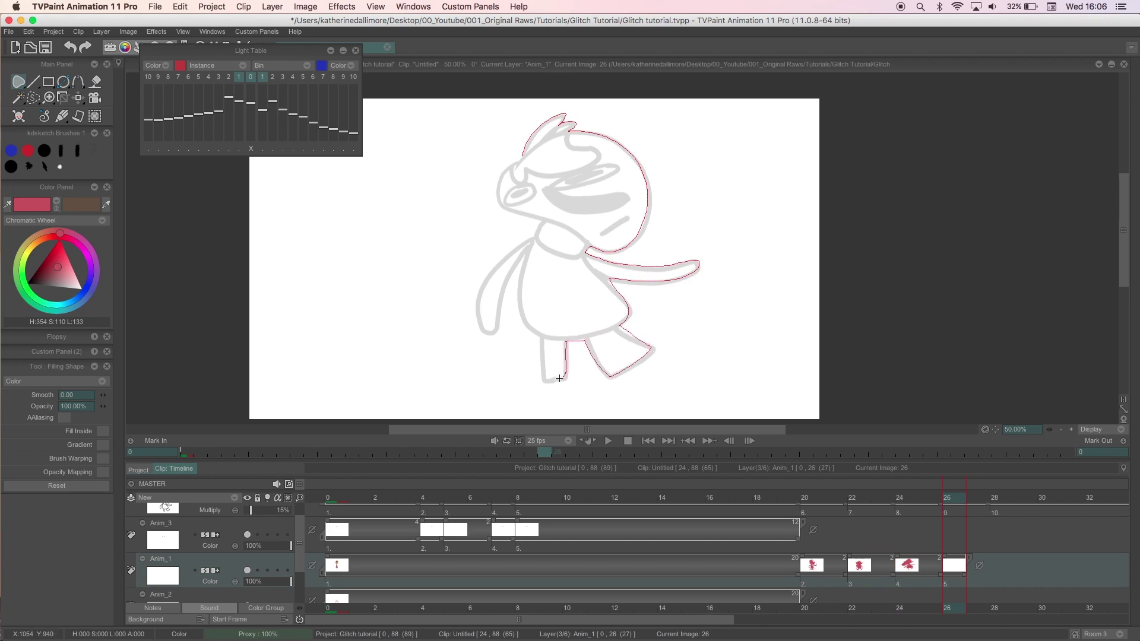
drag(559, 378, 541, 340)
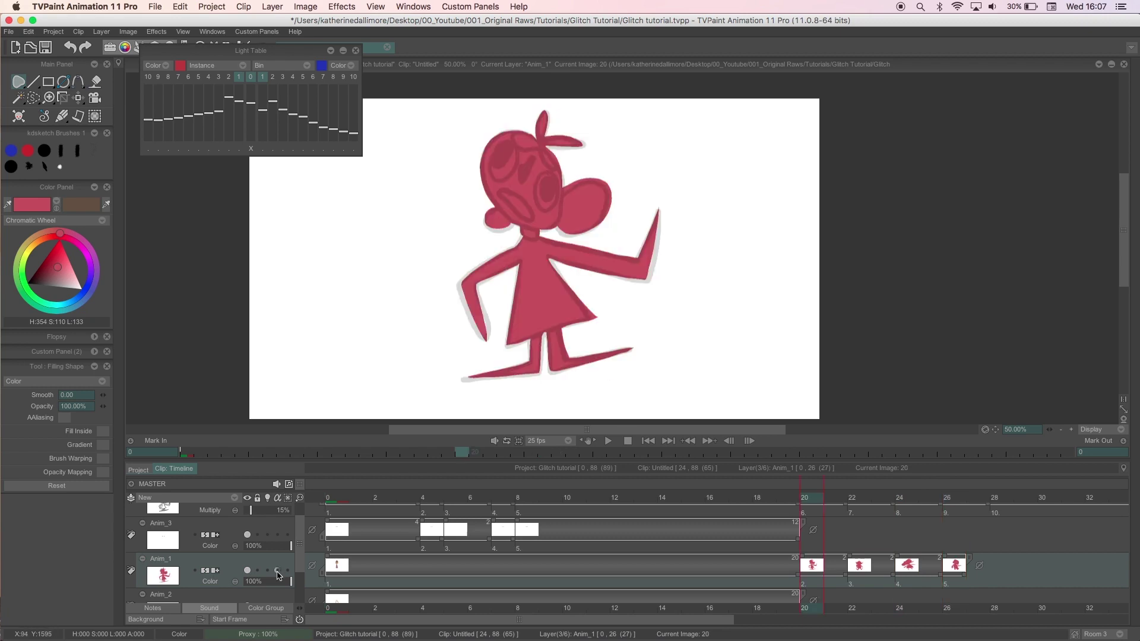
- Preserve transparency on layer Anim_1 and recolour frame 20's dress in pale lilac and its ears and nose in yellow
click(277, 571)
mouse_move(512, 246)
mouse_down()
mouse_move(496, 367)
mouse_move(547, 243)
mouse_up()
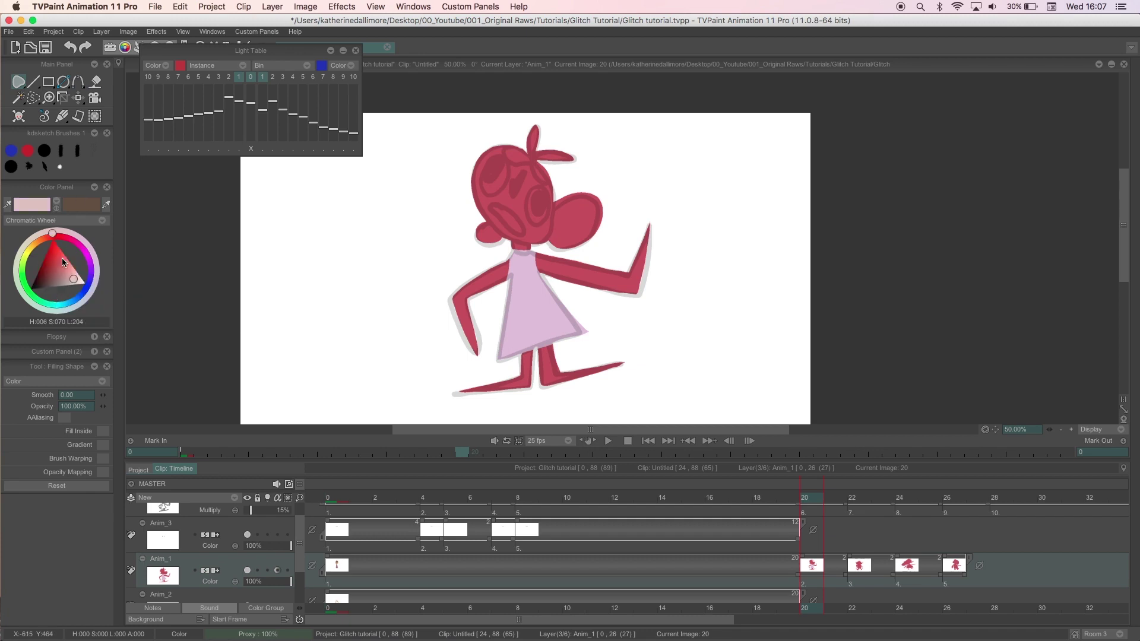
click(26, 249)
drag(554, 200, 557, 197)
drag(487, 222, 488, 221)
- Fill frame 20's eyes in near-white and its lips and hair in deep blue
click(85, 258)
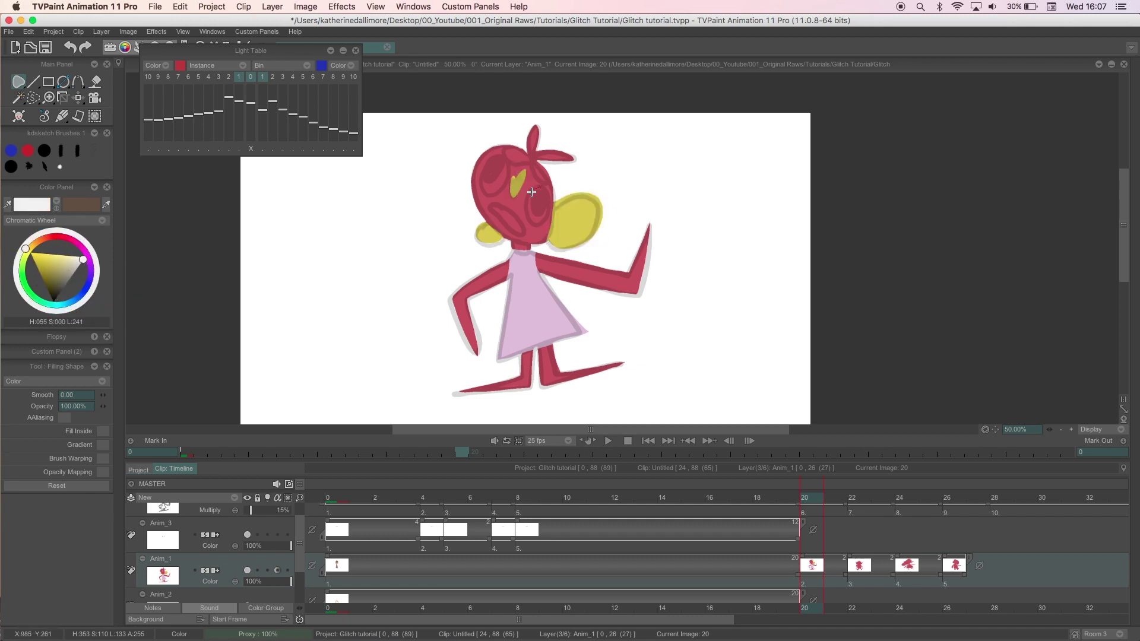
drag(536, 188, 538, 187)
drag(502, 156, 500, 156)
click(88, 290)
click(62, 273)
drag(492, 206, 502, 229)
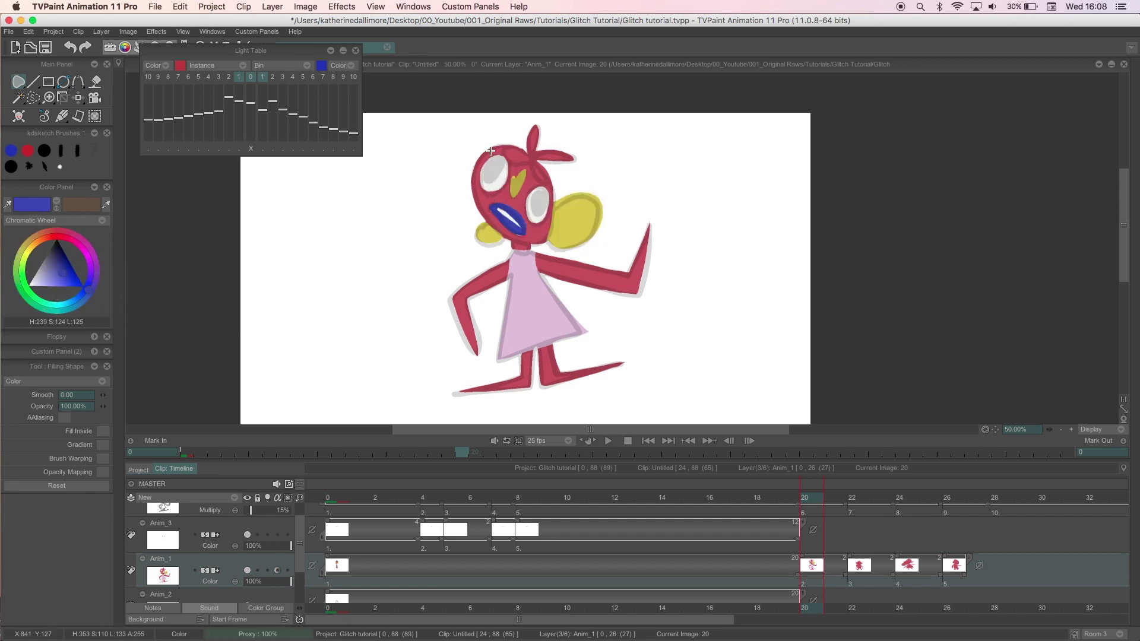
drag(537, 158, 522, 138)
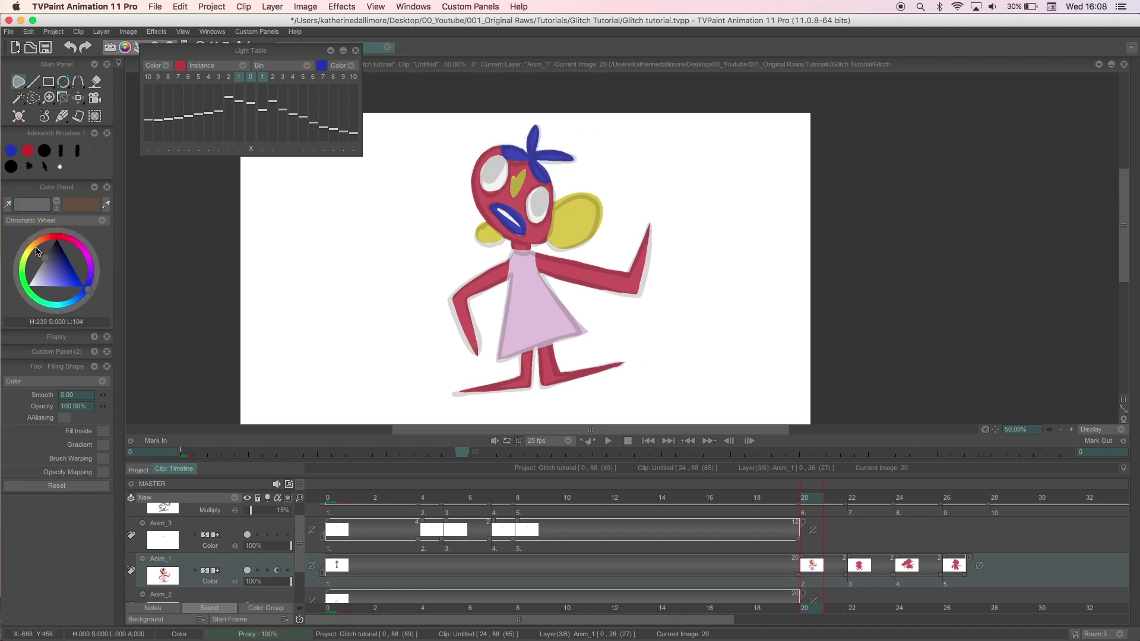
- Recolour the whole silhouette at frame 22 in bright green and fill its hair in crimson
click(852, 497)
click(32, 298)
click(46, 288)
drag(425, 142, 412, 136)
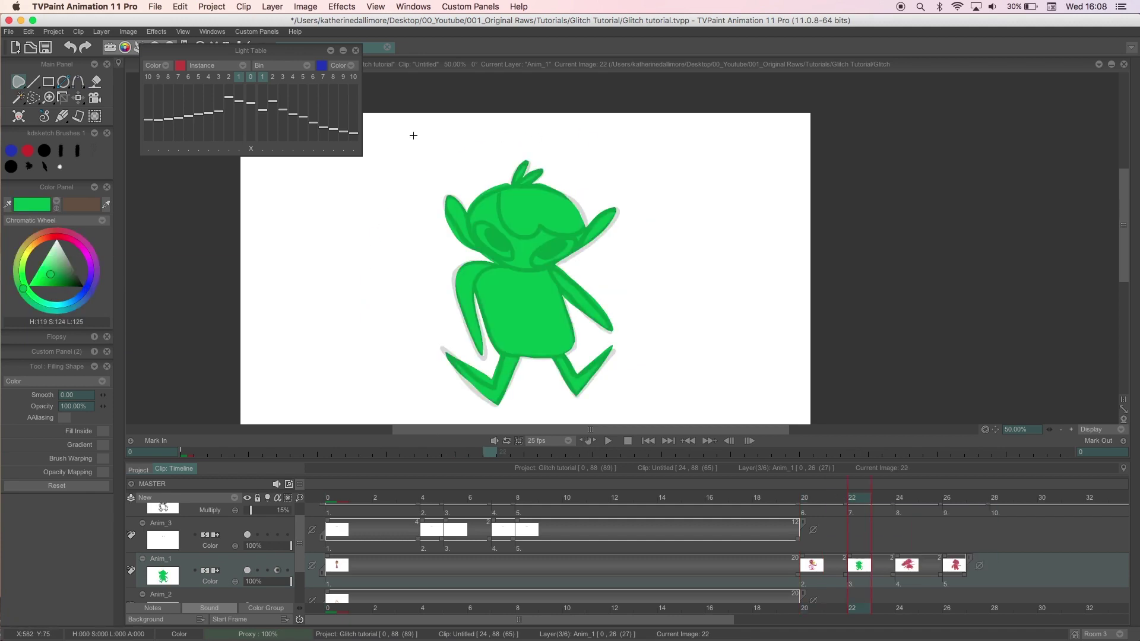
click(65, 234)
drag(571, 173, 510, 165)
- Fill frame 22's torso in muted purple and both slanted eyes in white
click(88, 250)
click(49, 276)
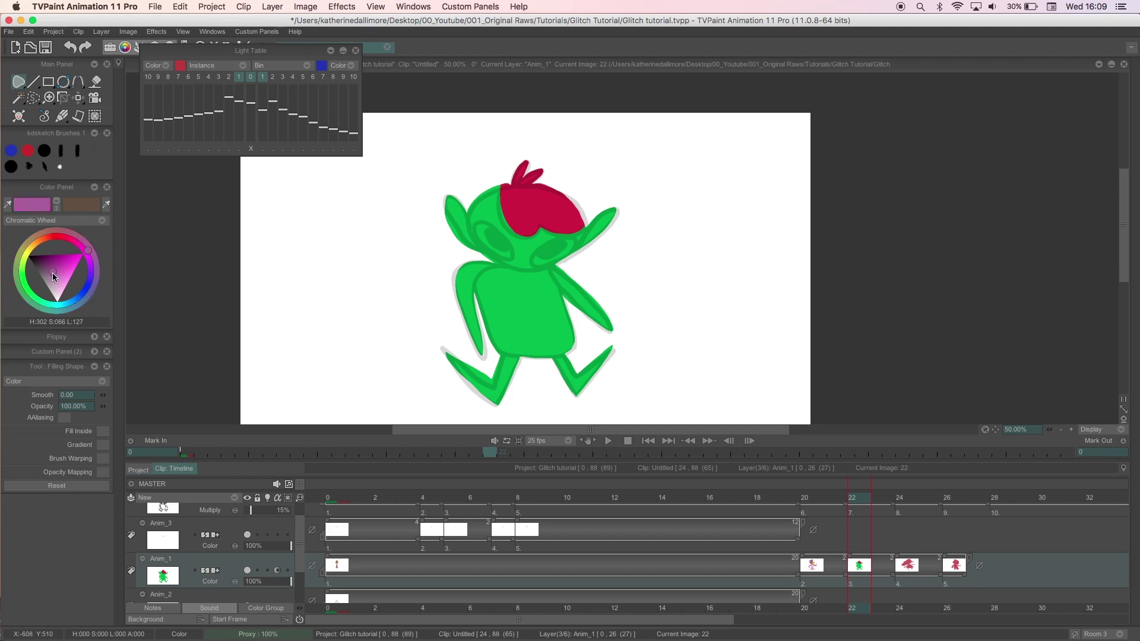
mouse_move(476, 278)
mouse_down()
mouse_move(583, 346)
mouse_move(492, 263)
mouse_up()
click(495, 216)
drag(500, 358, 569, 359)
click(56, 241)
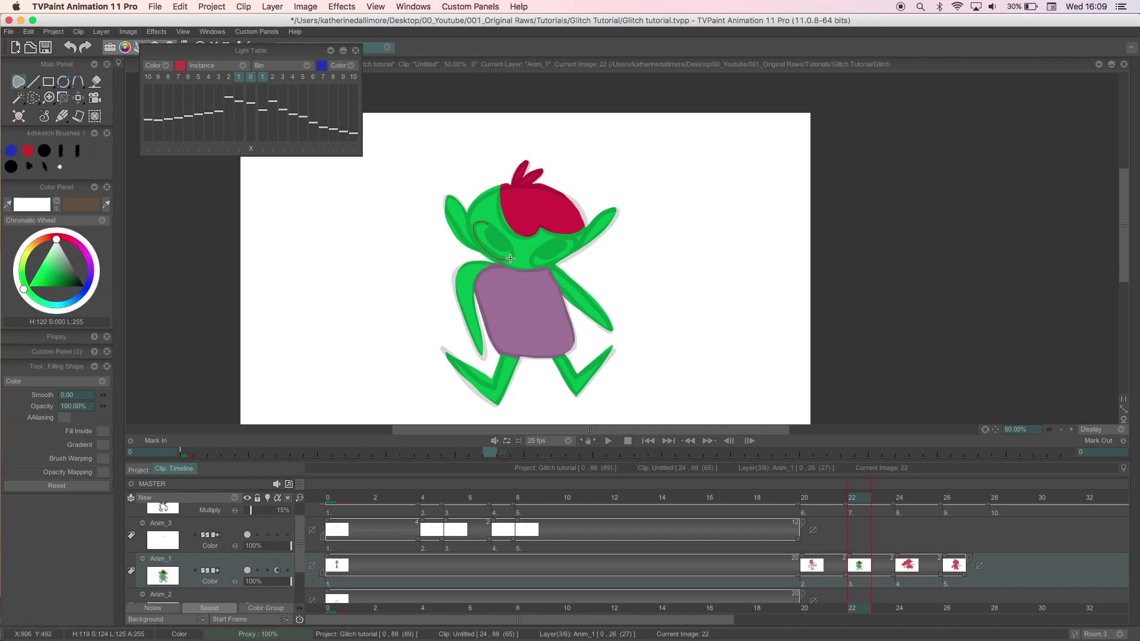
drag(476, 224, 479, 223)
drag(532, 260, 468, 215)
- Choose a dark magenta and fill both ears and the nose of the figure at frame 22
click(57, 269)
click(81, 244)
click(24, 289)
click(61, 284)
click(50, 283)
click(71, 236)
click(52, 266)
mouse_move(621, 195)
mouse_down()
mouse_move(575, 255)
mouse_move(618, 209)
mouse_up()
drag(478, 256, 472, 199)
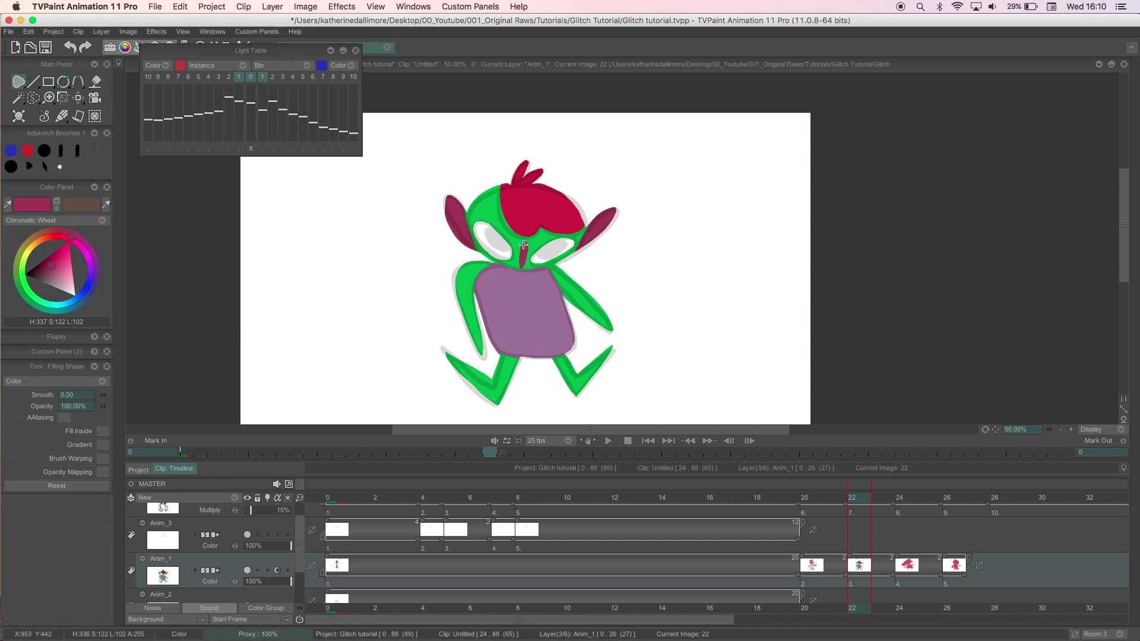
- Fill the torso of the figure at frame 22 in yellow-green
click(22, 252)
click(43, 264)
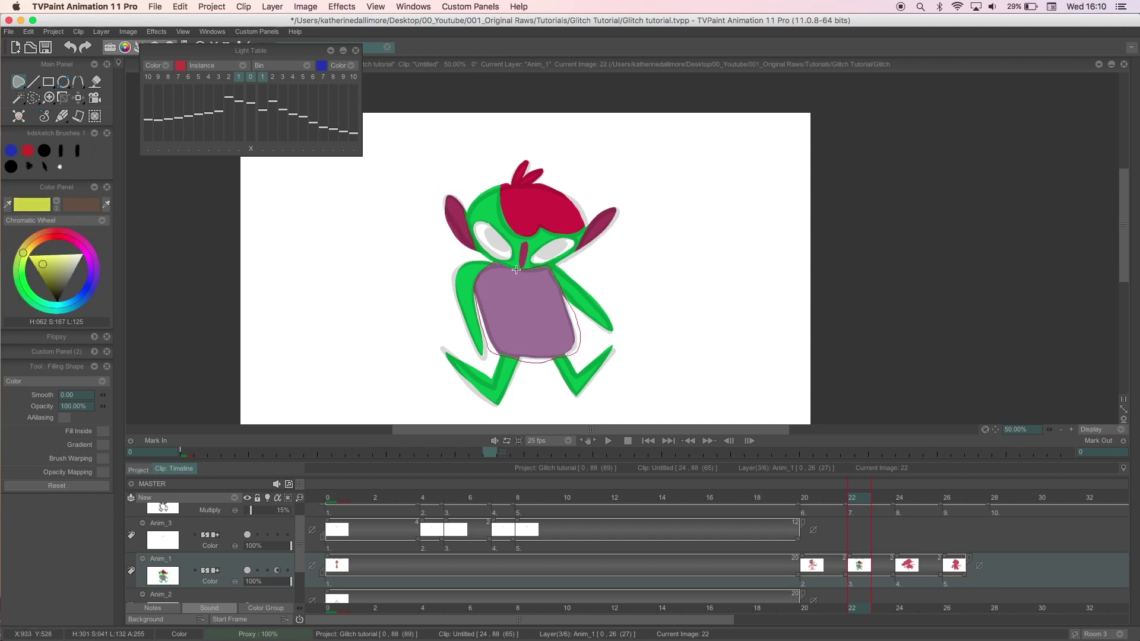
drag(516, 270, 496, 264)
- Fill frame 24's dress in orange-red and its eyes in white
click(907, 502)
key(Return)
click(45, 236)
click(55, 256)
mouse_move(607, 250)
mouse_down()
mouse_move(611, 352)
mouse_move(607, 254)
mouse_up()
click(86, 277)
drag(523, 216, 523, 219)
- Fill the figure's hair in dark green and its ears in muted purple at frame 24
click(28, 294)
drag(630, 167, 626, 176)
click(92, 262)
click(45, 267)
mouse_move(446, 209)
mouse_down()
mouse_move(508, 291)
mouse_move(449, 213)
mouse_up()
- Check the colouring of frame 20 and fill the pupils of the figure at frame 24 in bright green
click(71, 238)
click(811, 501)
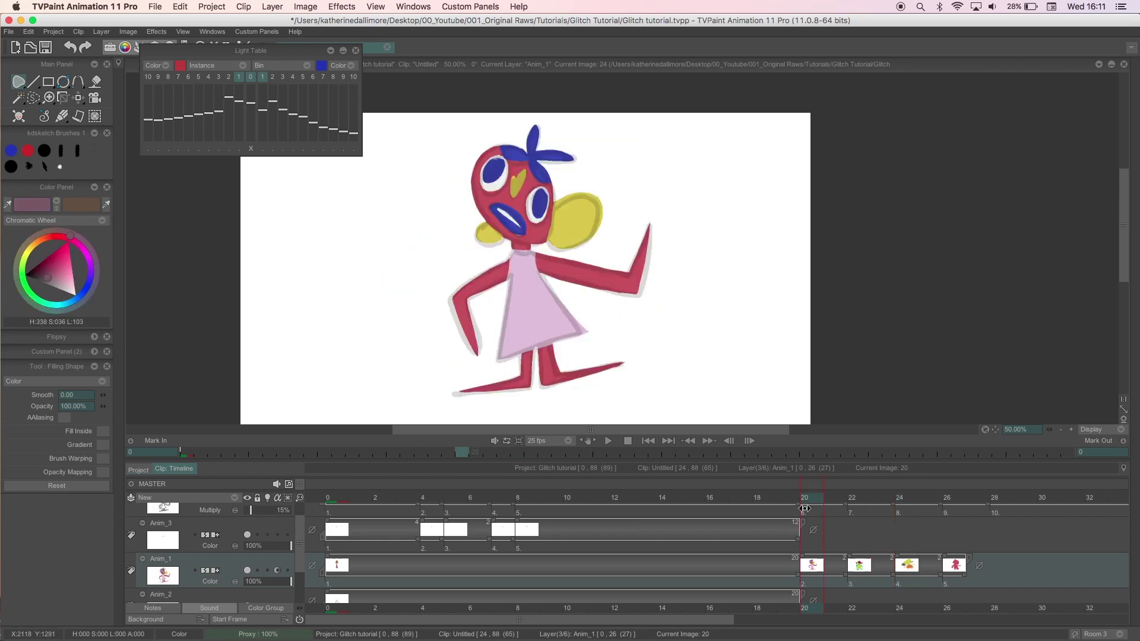
click(906, 502)
click(26, 292)
click(70, 275)
mouse_move(482, 172)
mouse_down()
mouse_move(459, 185)
mouse_move(484, 171)
mouse_up()
- Choose a dark magenta and fill the nose and mouth of the figure at frame 24
click(82, 243)
click(54, 263)
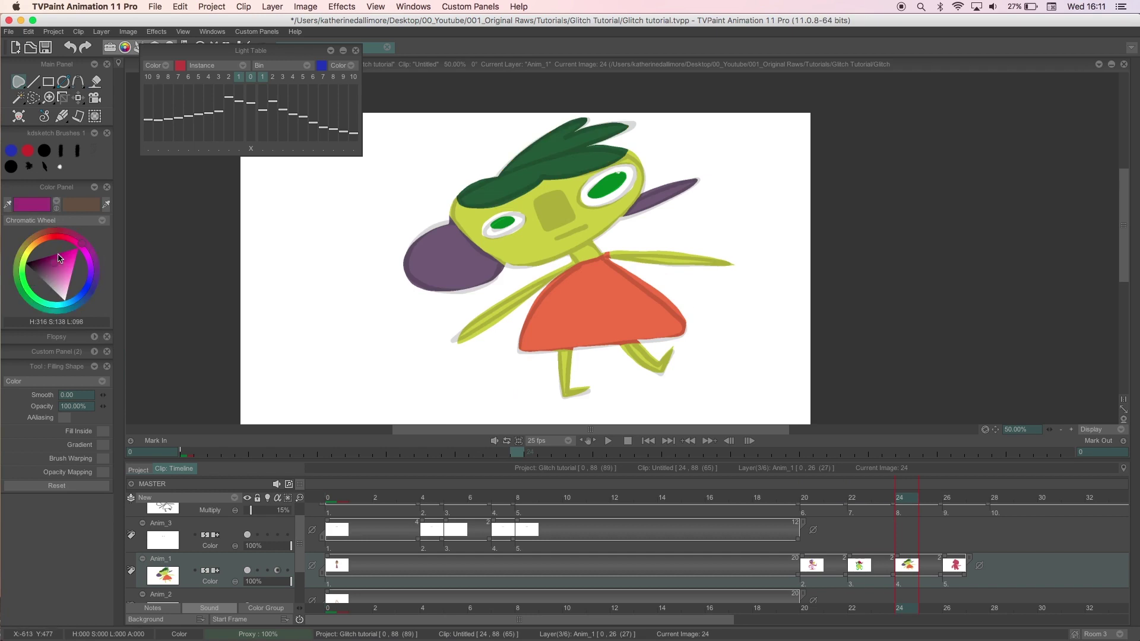
drag(536, 197, 538, 199)
drag(587, 226, 588, 227)
- Fill the torso of the blue figure at frame 26 in peach
click(949, 504)
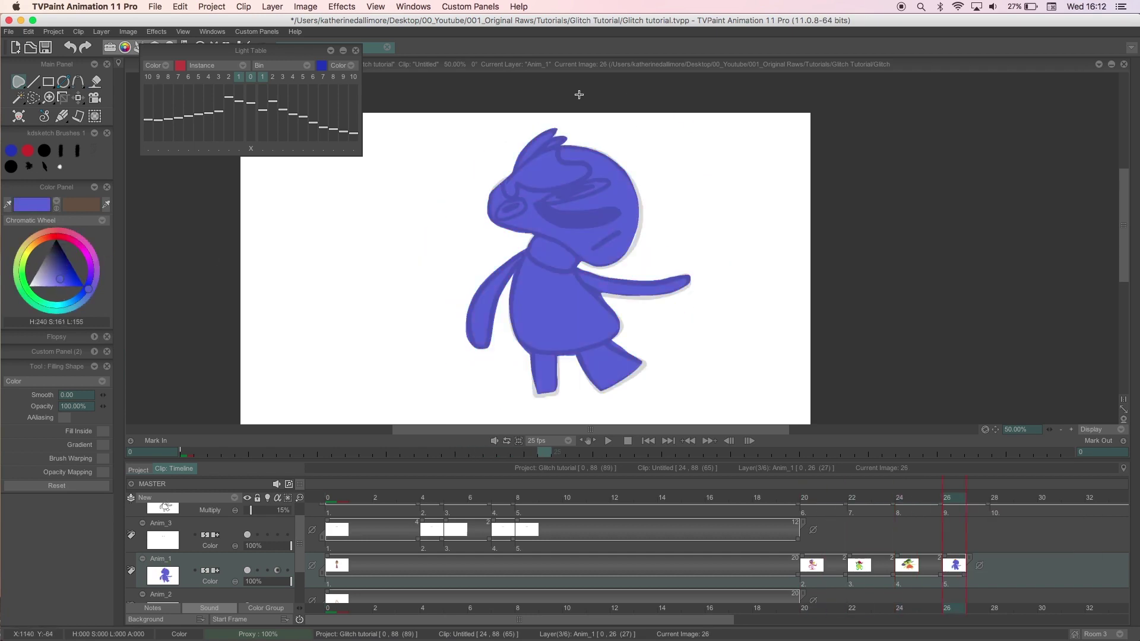
click(41, 237)
click(54, 267)
click(62, 261)
mouse_move(520, 267)
mouse_down()
mouse_move(526, 351)
mouse_move(525, 254)
mouse_up()
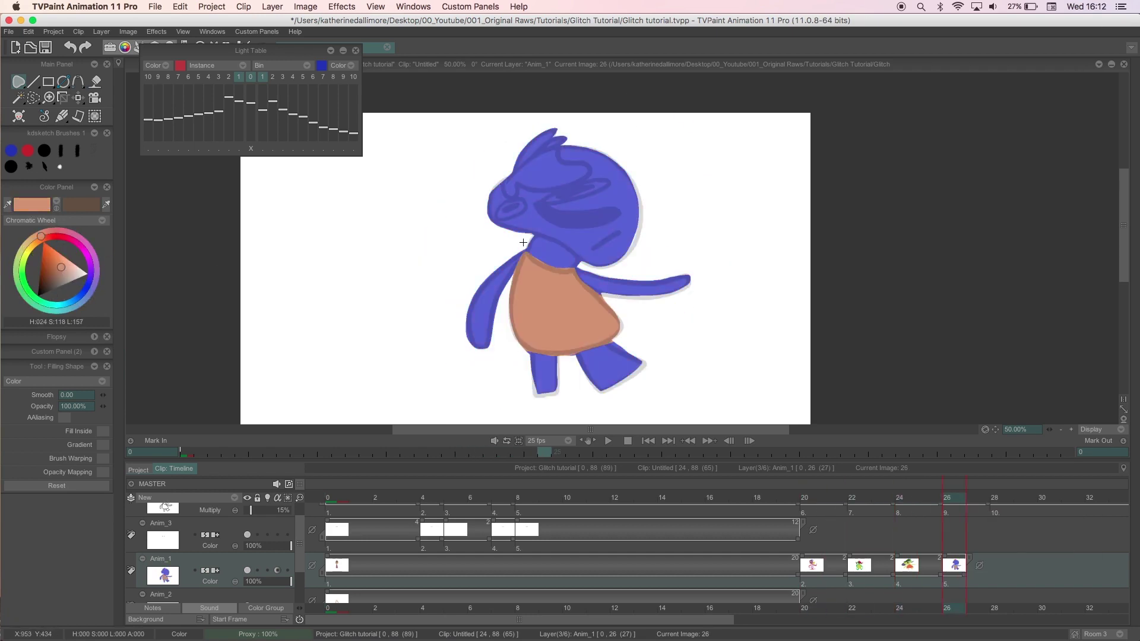
- Fill frame 26's wide mouth in orange-red and both eyes in white
click(52, 252)
click(46, 234)
drag(545, 204, 561, 210)
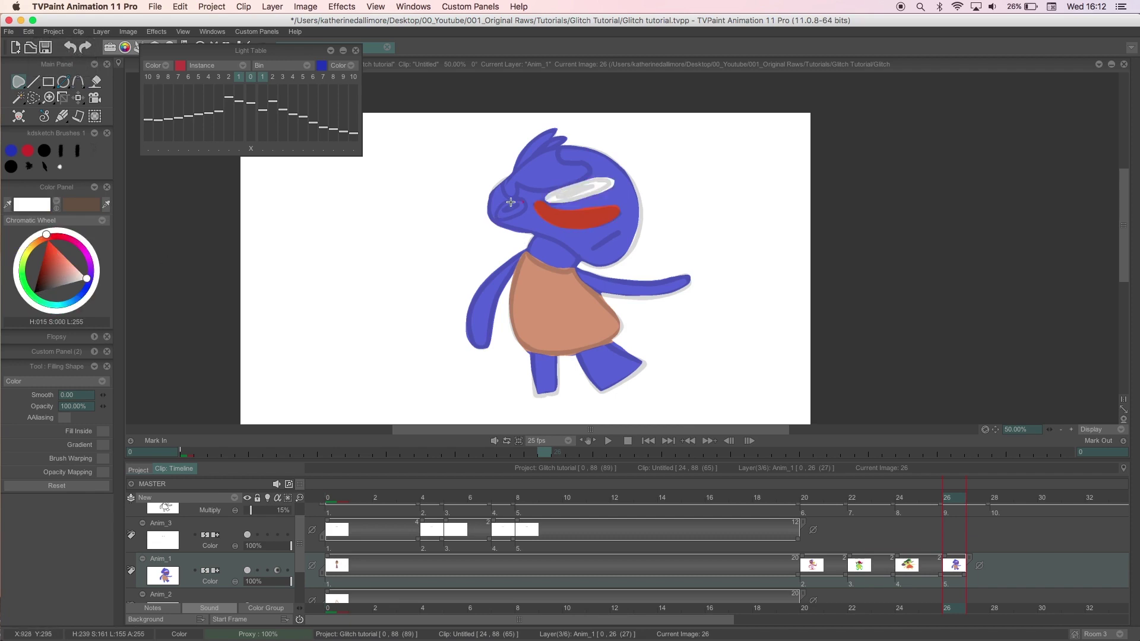
drag(509, 200, 511, 202)
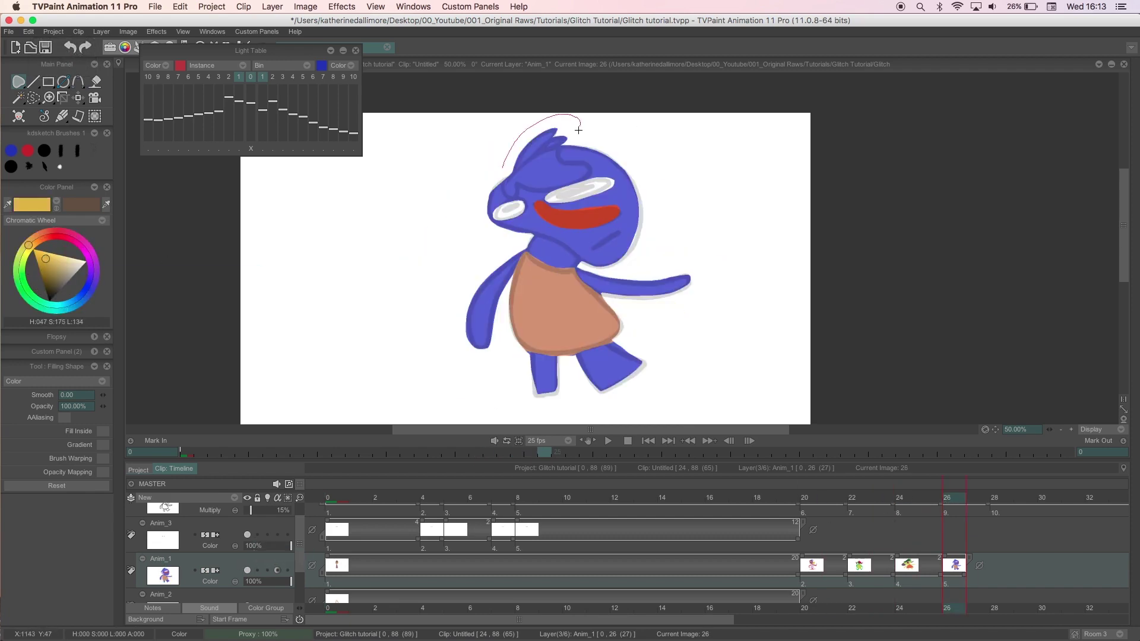
- Fill frame 26's hair in mustard yellow and its pupils in turquoise
drag(505, 184, 555, 127)
click(54, 285)
drag(502, 205, 517, 198)
click(825, 526)
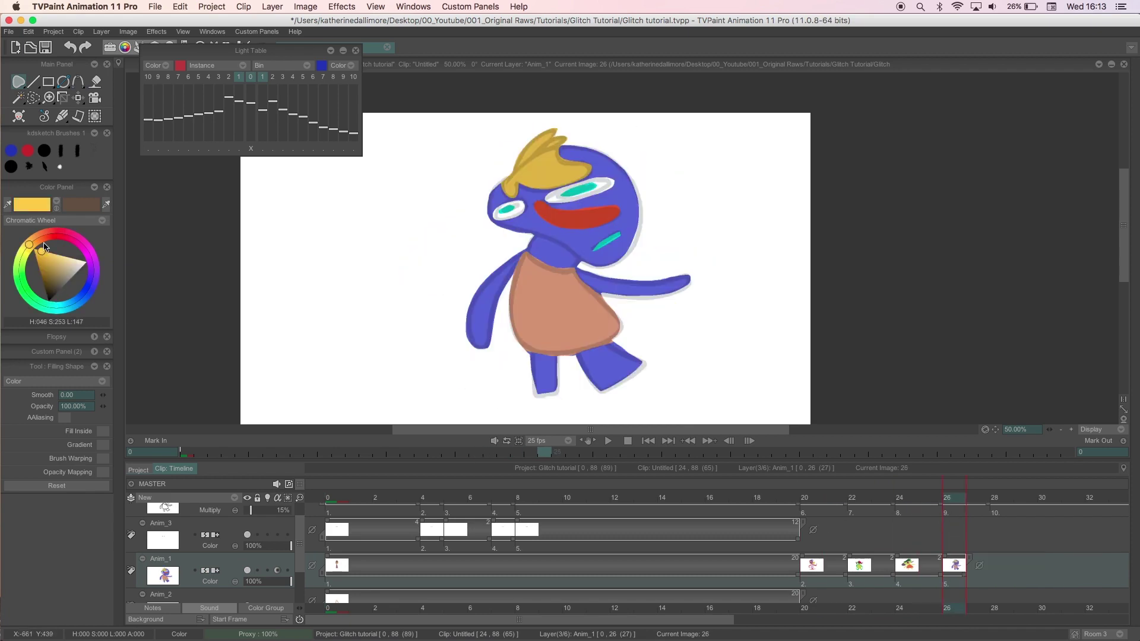
- Recolour the hair at frame 26 in brighter yellow and the torso in strong orange
drag(546, 192, 500, 186)
click(44, 234)
click(39, 237)
click(45, 252)
mouse_move(523, 252)
mouse_down()
mouse_move(595, 289)
mouse_move(527, 248)
mouse_up()
- Sample the figure's blue and touch up the tops of the legs below the torso at frame 26
click(50, 257)
ctrl+click(525, 238)
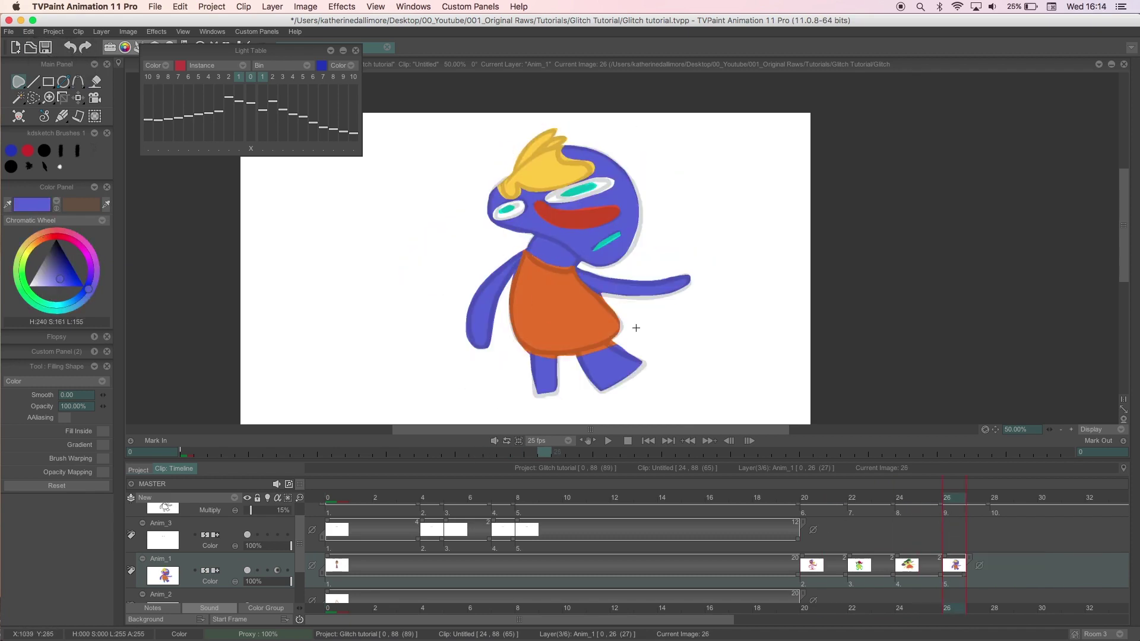
drag(525, 351, 617, 341)
- Copy the held neutral drawing on the Anim_1 layer and paste it at frame 28, after the glitch poses
mouse_move(884, 499)
mouse_down()
mouse_move(962, 511)
mouse_move(1002, 500)
mouse_up()
click(408, 566)
key(super+c)
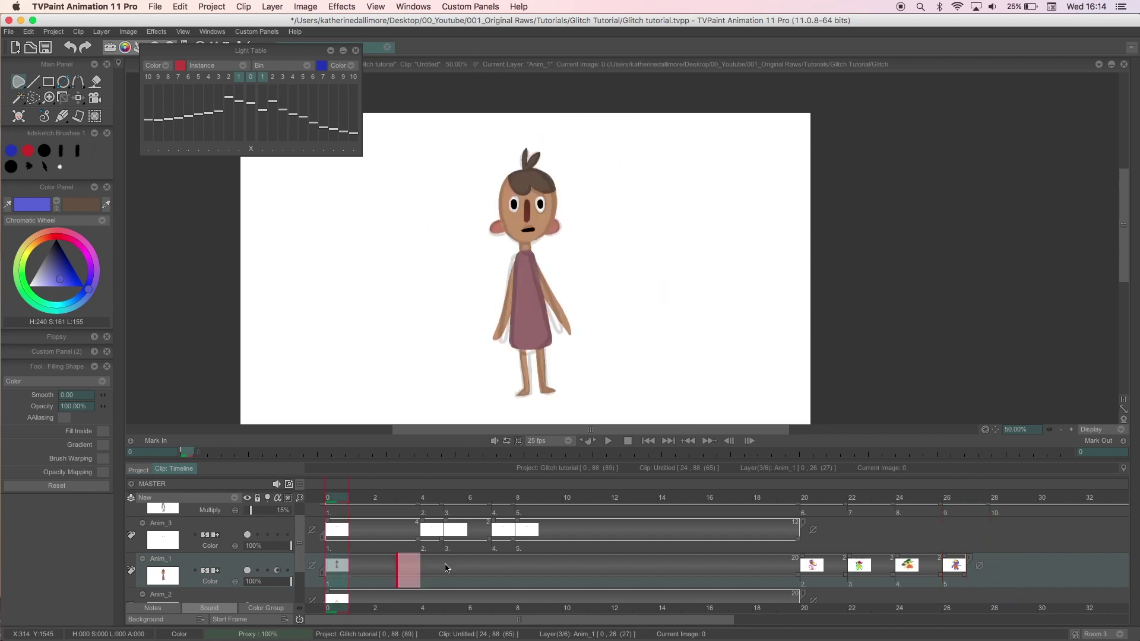
click(1002, 566)
key(super+v)
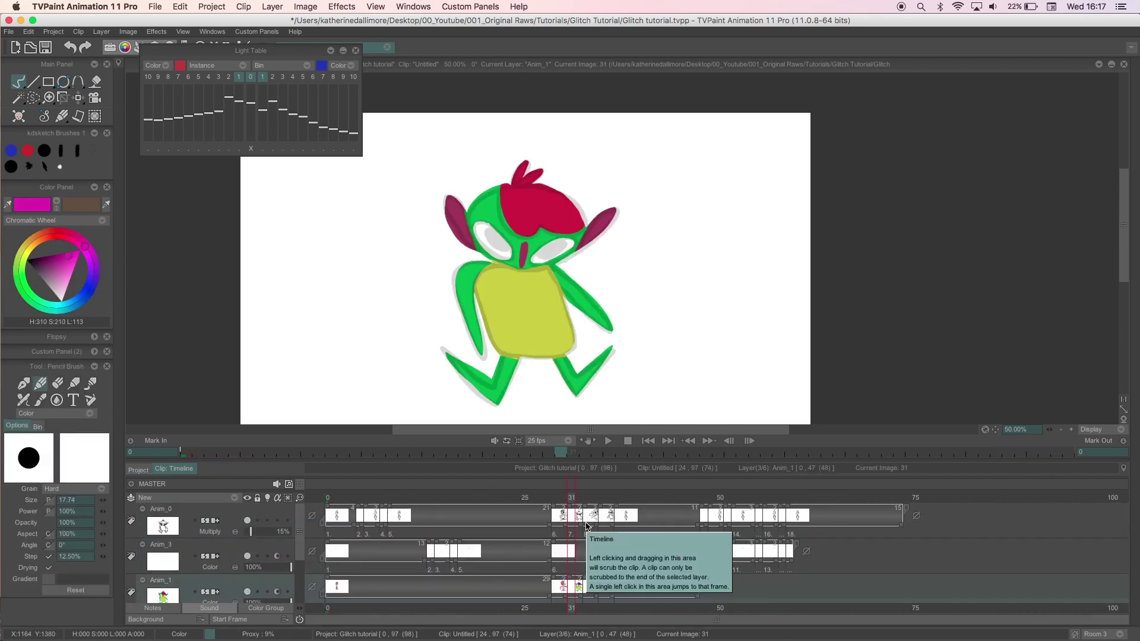
- Undo the last stroke at frame 31 and paint the green figure's pupils, one magenta and one blue-violet
key(super+z)
mouse_move(542, 249)
mouse_down()
mouse_move(555, 248)
mouse_move(500, 245)
mouse_up()
click(91, 285)
click(48, 282)
click(60, 275)
click(490, 235)
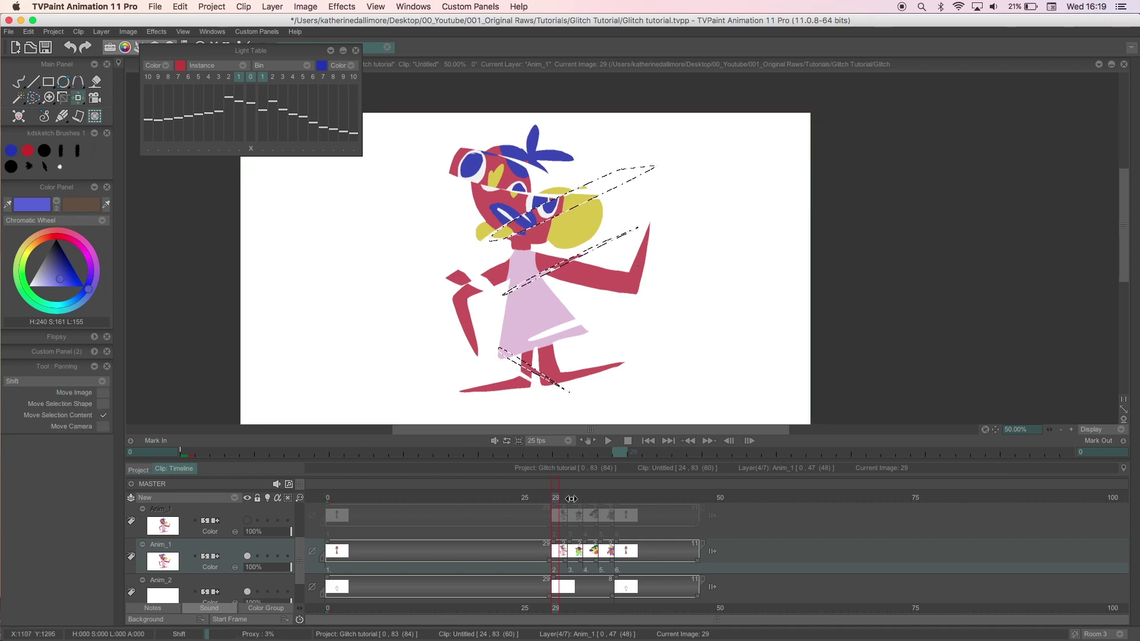
- Clear the old selection, lasso thin slivers across the green figure at frame 31 and shift the selected pieces out of place
click(33, 98)
click(95, 218)
drag(660, 155, 557, 206)
key(super+z)
click(34, 98)
drag(456, 250, 672, 160)
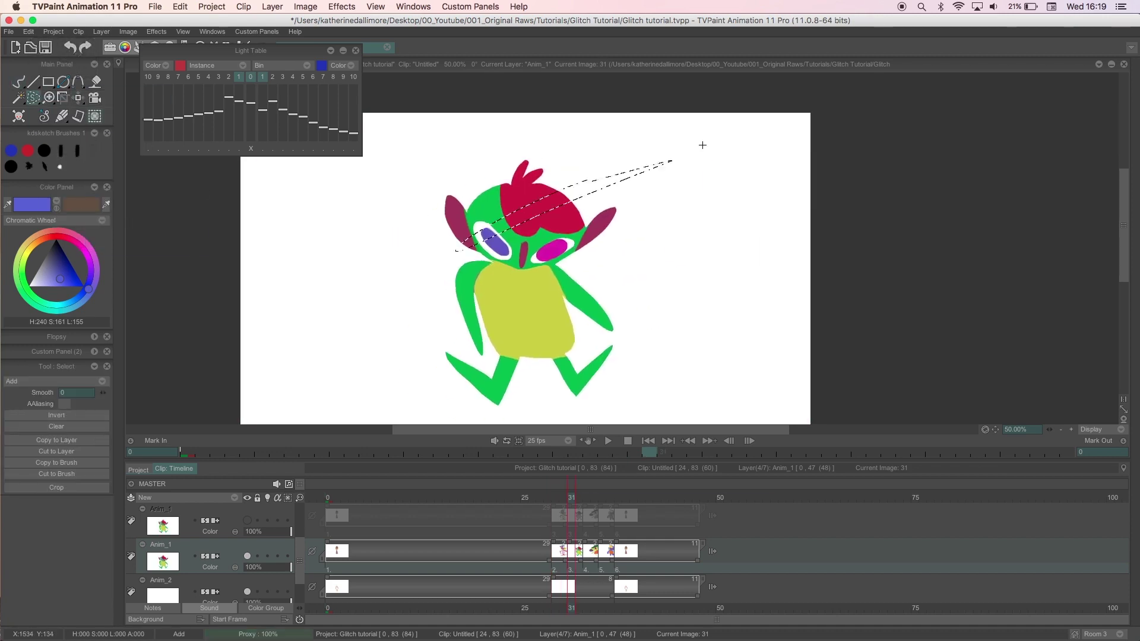
drag(623, 391, 620, 388)
click(78, 98)
drag(669, 273, 682, 264)
- At frame 33, shift the selected slivers of the figure, clear the selection, and lasso and displace another sliver across its hair
mouse_move(573, 499)
mouse_down()
mouse_move(595, 507)
mouse_move(559, 508)
mouse_move(587, 504)
mouse_up()
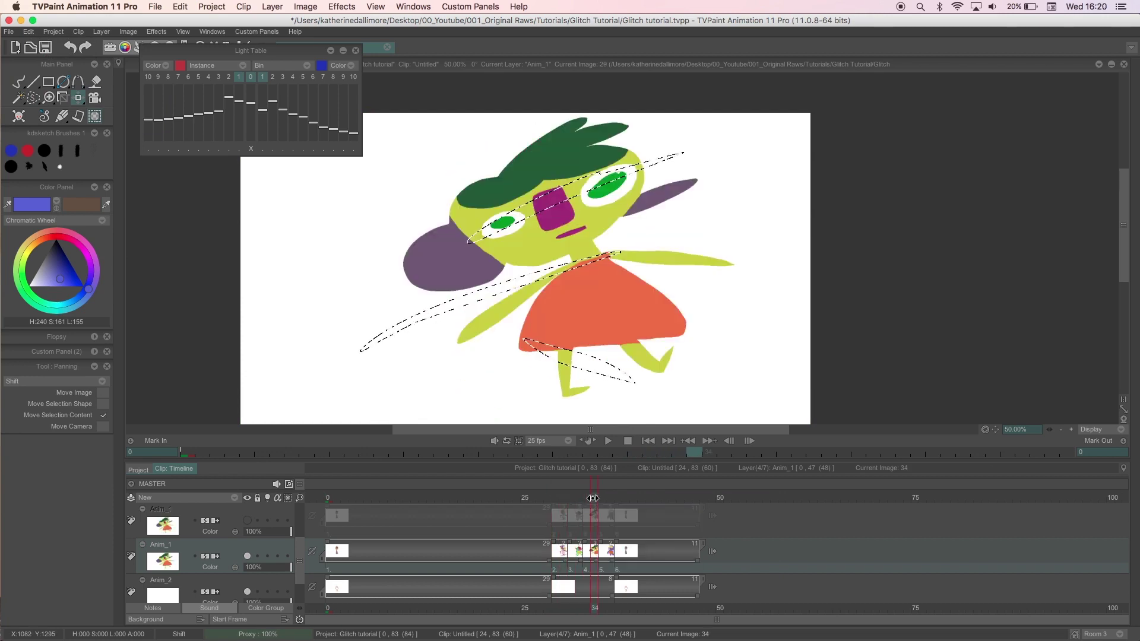
drag(729, 199, 798, 168)
right_click(34, 98)
click(96, 218)
click(39, 96)
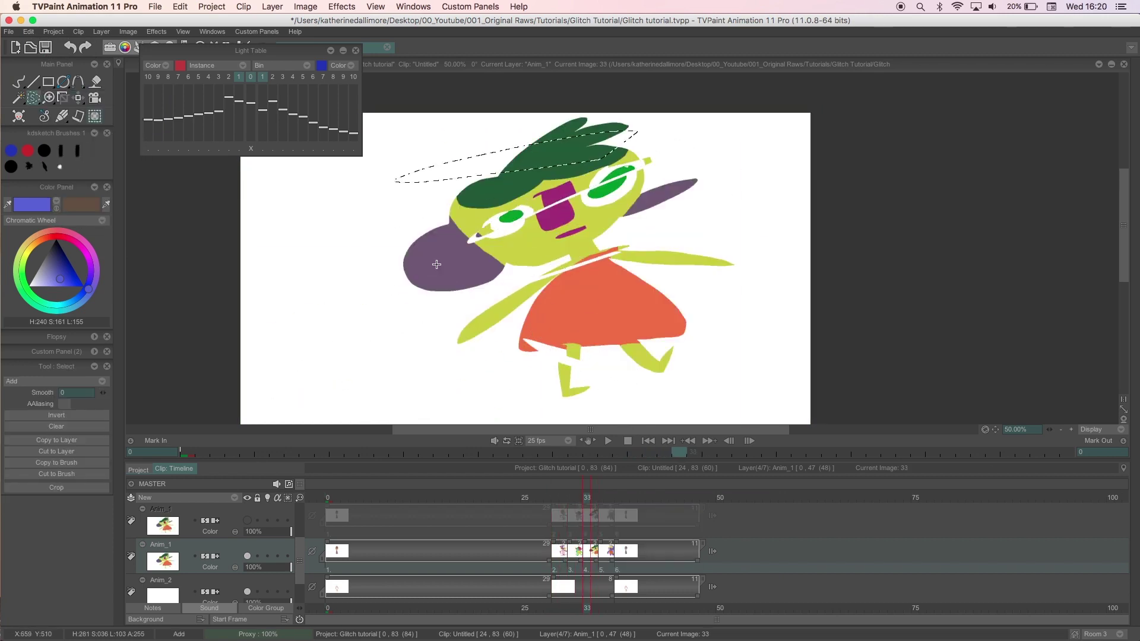
click(78, 98)
drag(665, 279, 651, 284)
- At frame 35, clear the previous selection and lasso thin slivers across the blue figure
click(602, 500)
right_click(34, 97)
click(95, 218)
click(34, 98)
drag(678, 157, 651, 159)
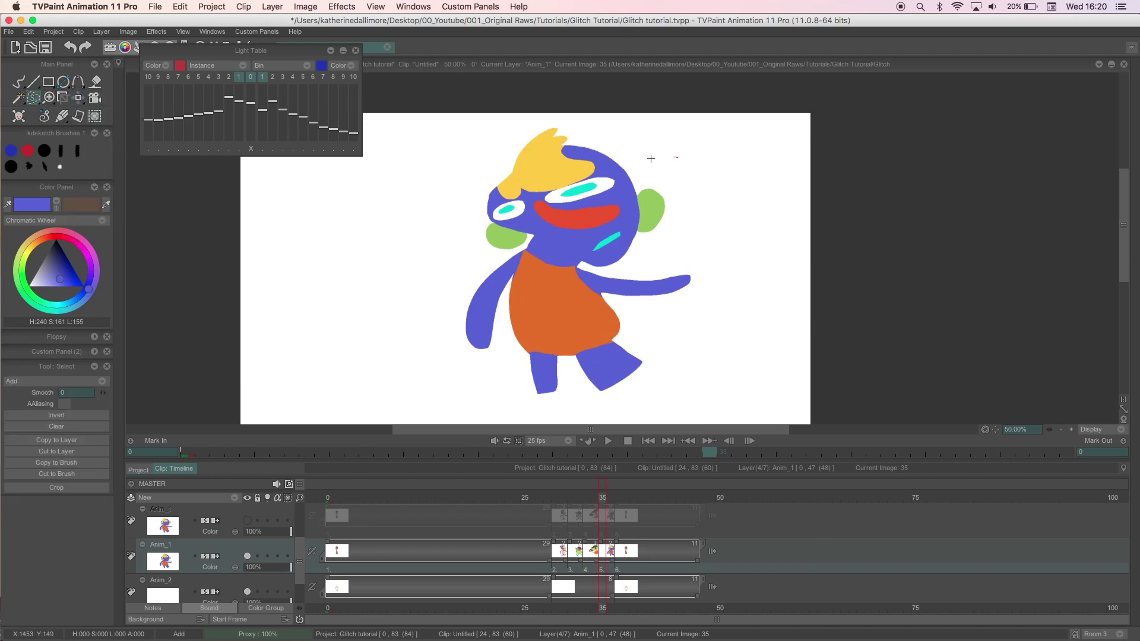
click(430, 241)
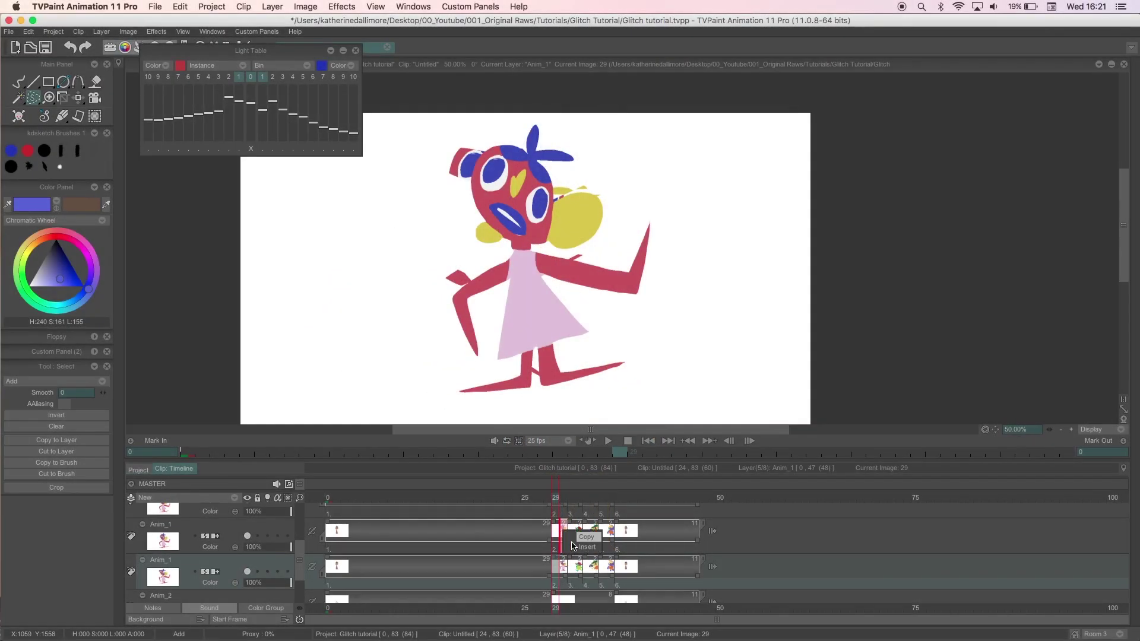
- Duplicate the glitch drawings at frames 32, 34 and 36 from the lower Anim_1 layer into the Anim_1 layer directly above
click(580, 585)
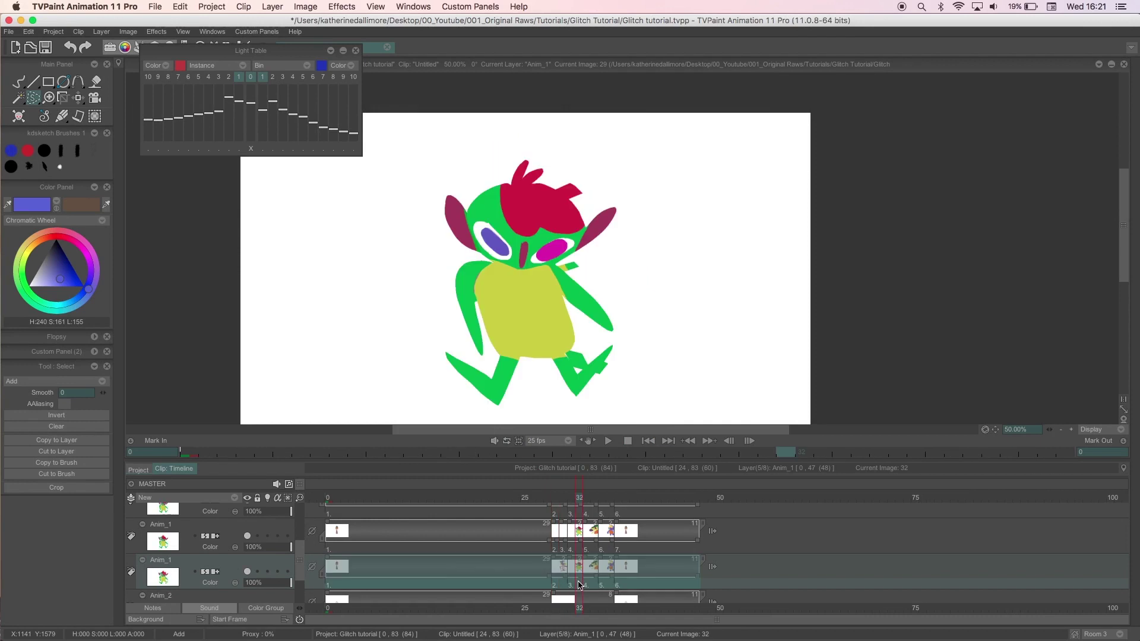
click(757, 565)
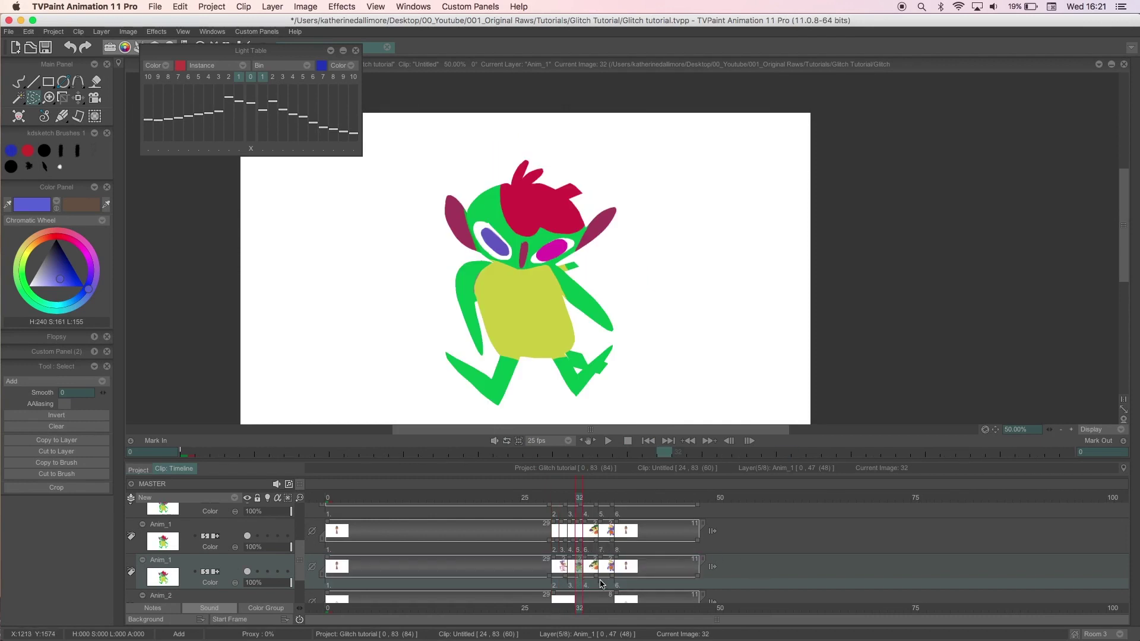
click(593, 574)
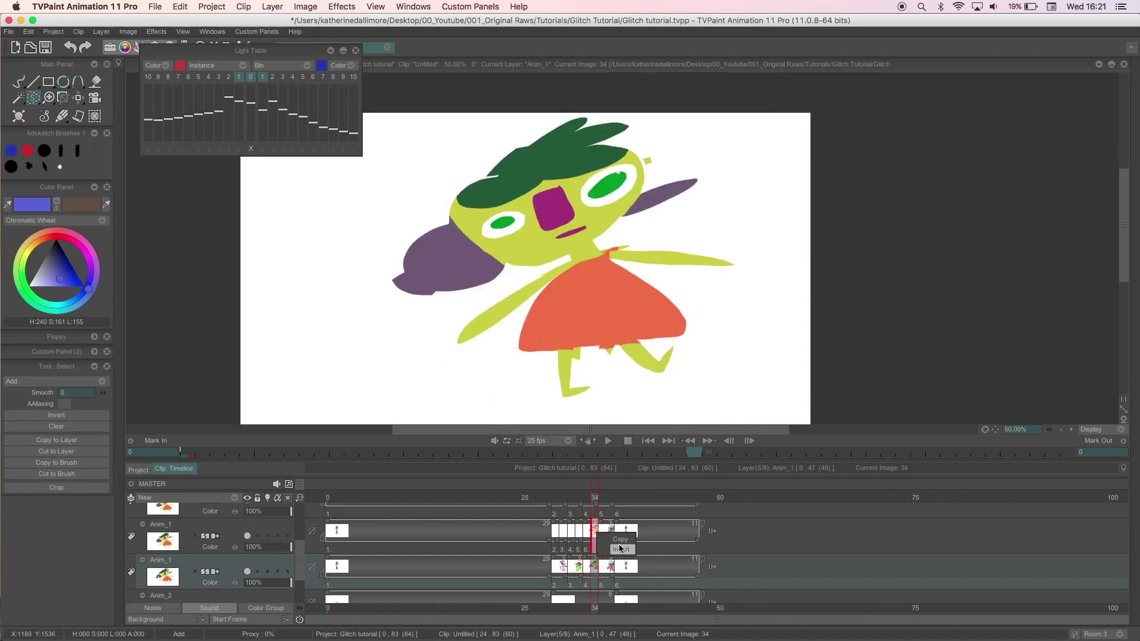
click(613, 573)
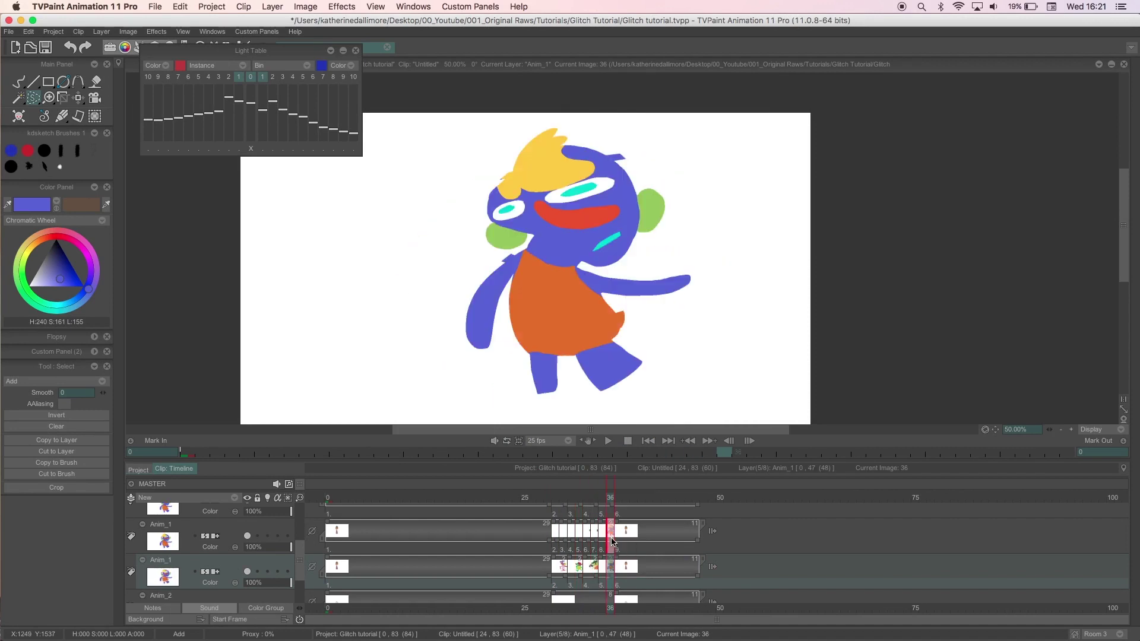